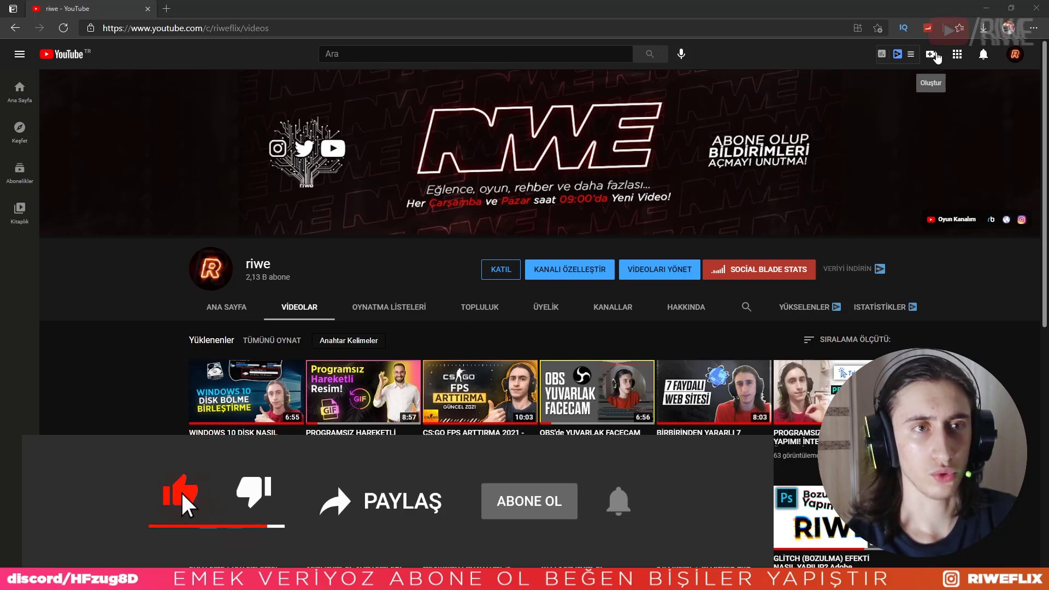
Open the live streaming page (Canlı yayın yap) for the channel
left_click(931, 54)
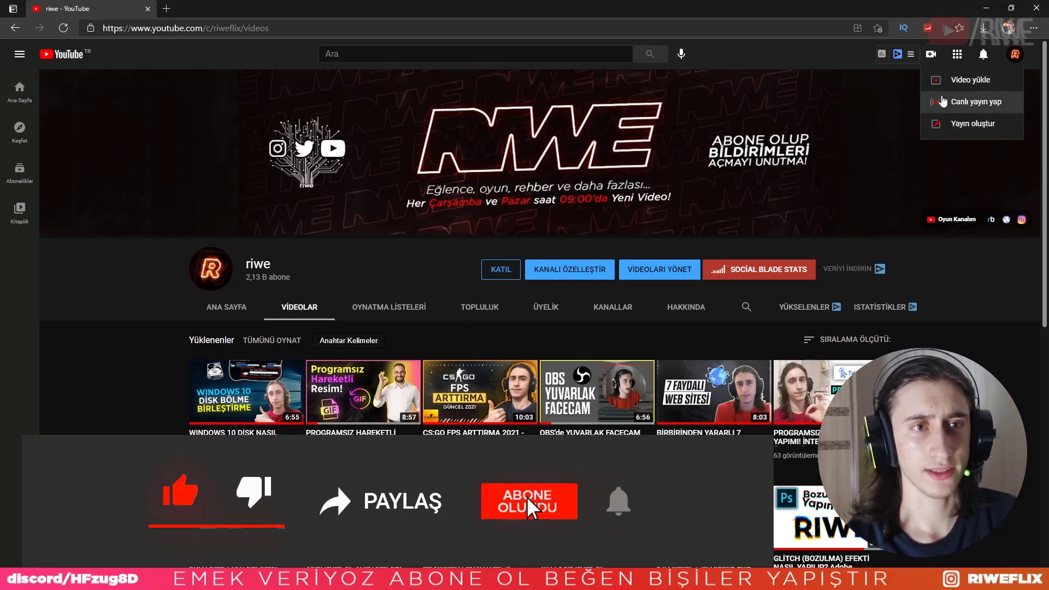
left_click(825, 55)
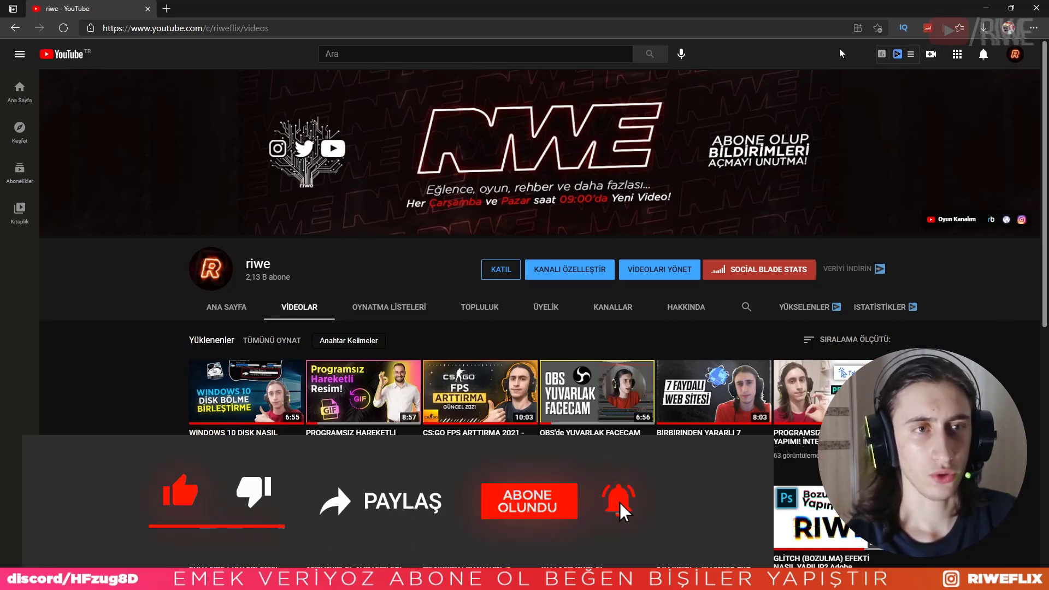
left_click(931, 54)
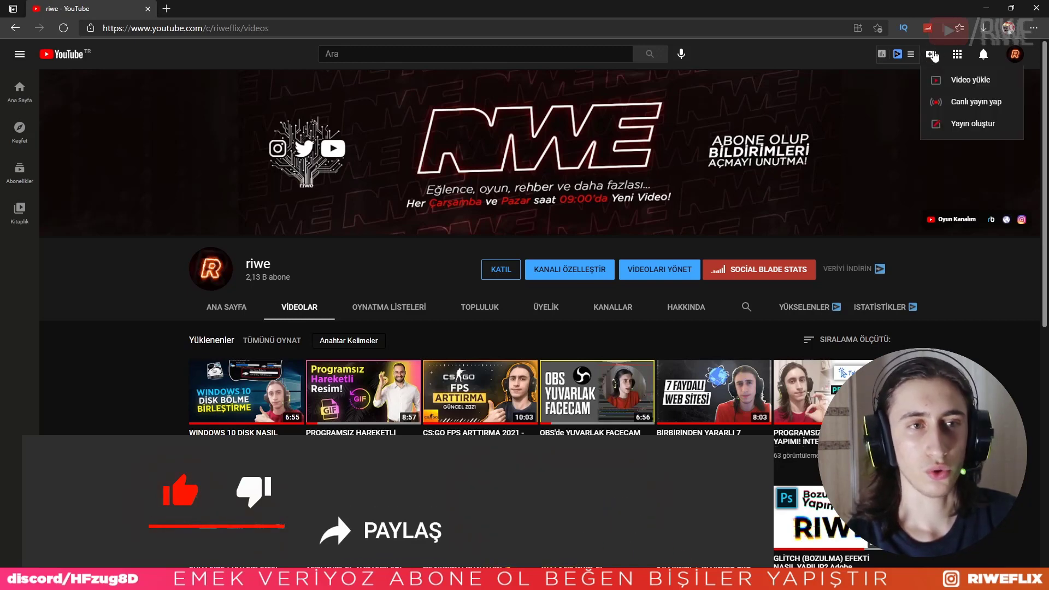
left_click(965, 104)
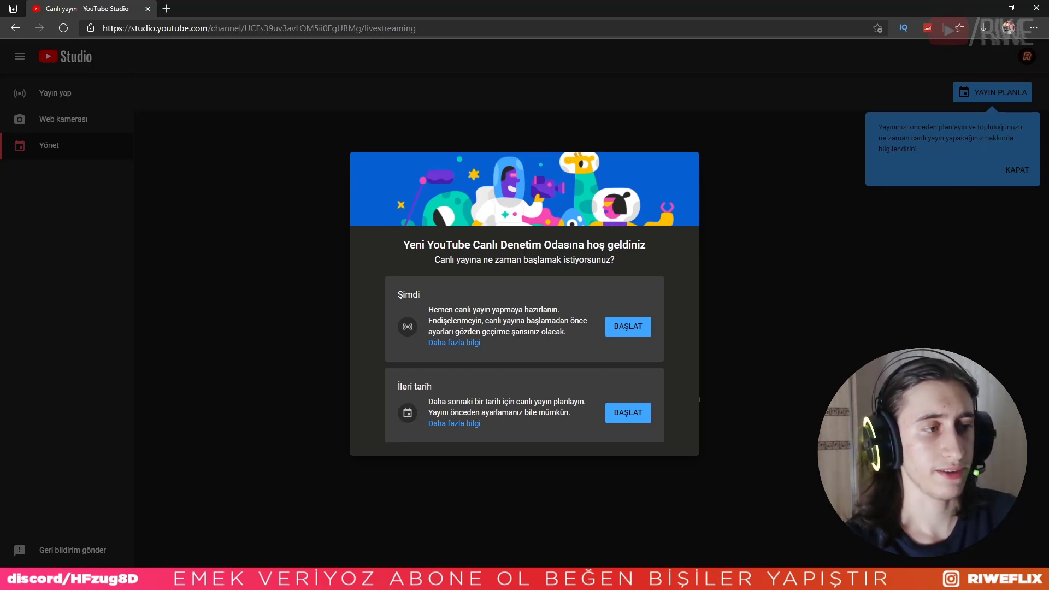
Start a live stream for now (Şimdi), choosing streaming software (Canlı yayın yazılımı) as the stream type
left_click(627, 330)
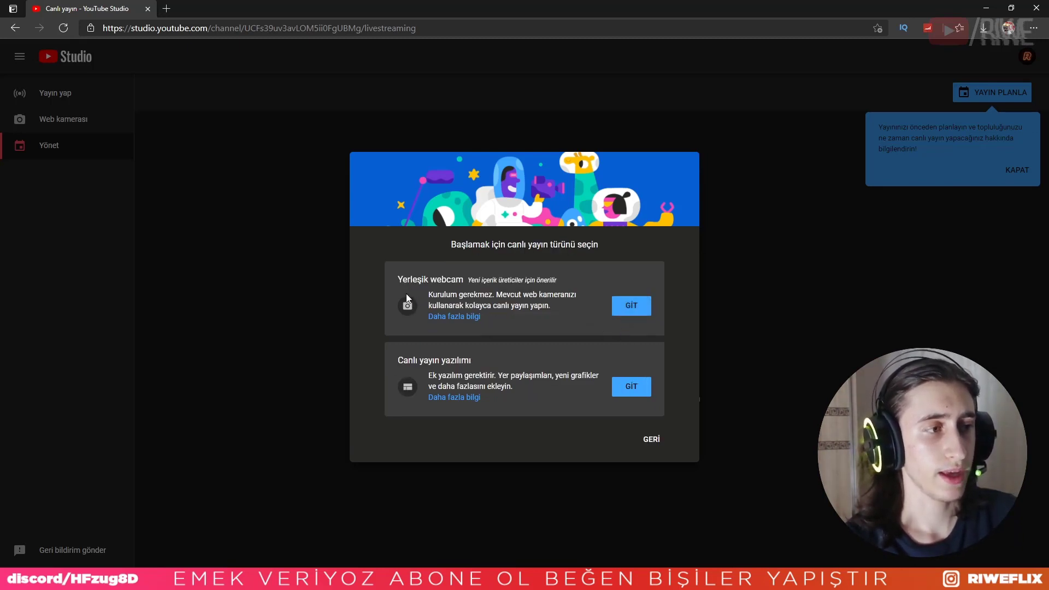
left_click_drag(401, 281, 481, 306)
left_click_drag(401, 357, 494, 389)
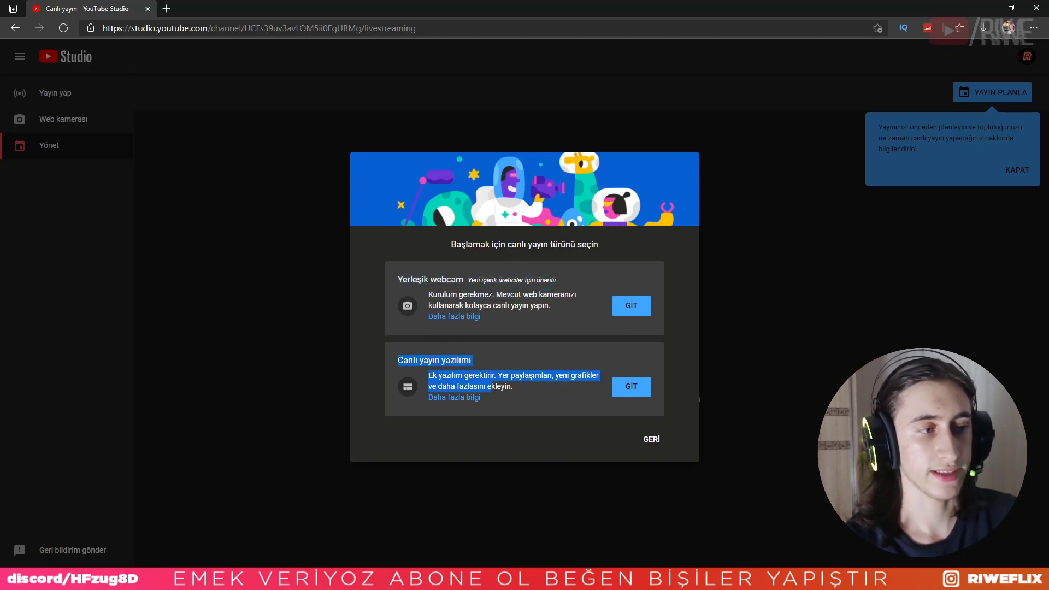
left_click(402, 275)
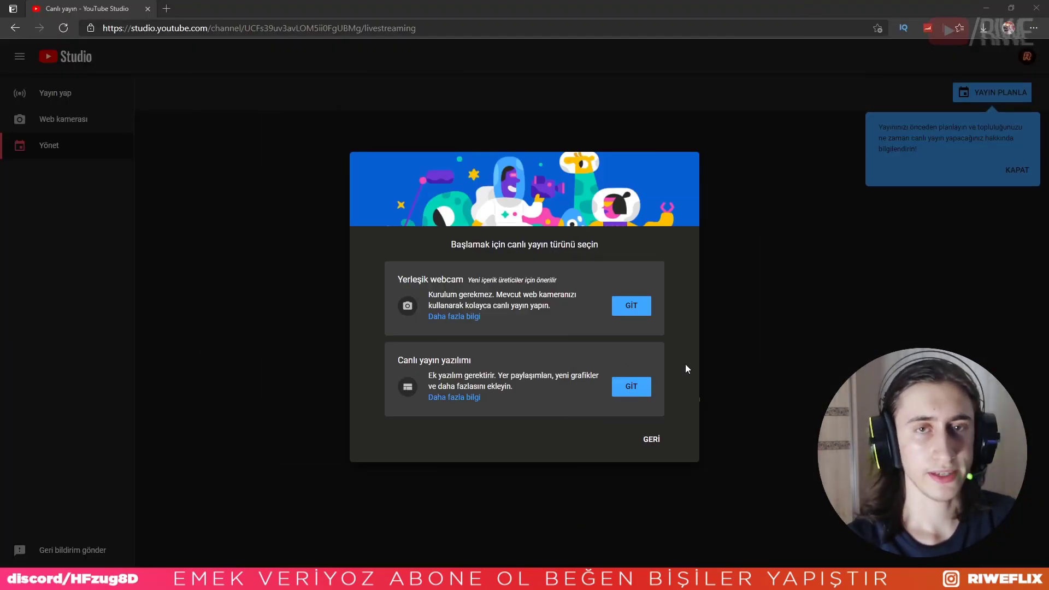
left_click(632, 386)
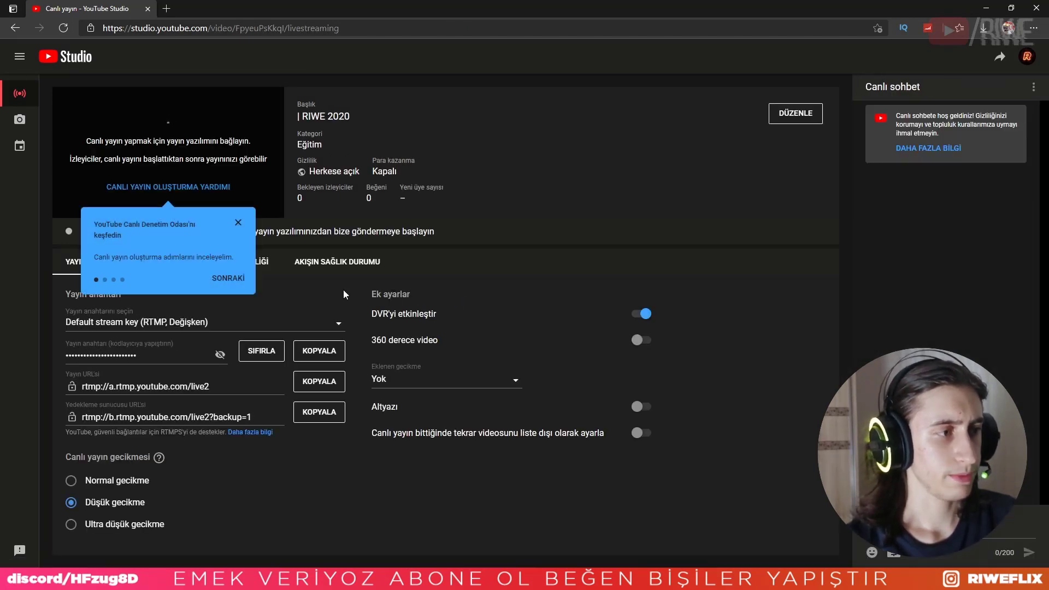
Dismiss the introductory tip and review the stream's Ayrıntılar settings, from title and description through to comments and ratings
left_click(238, 223)
left_click(796, 113)
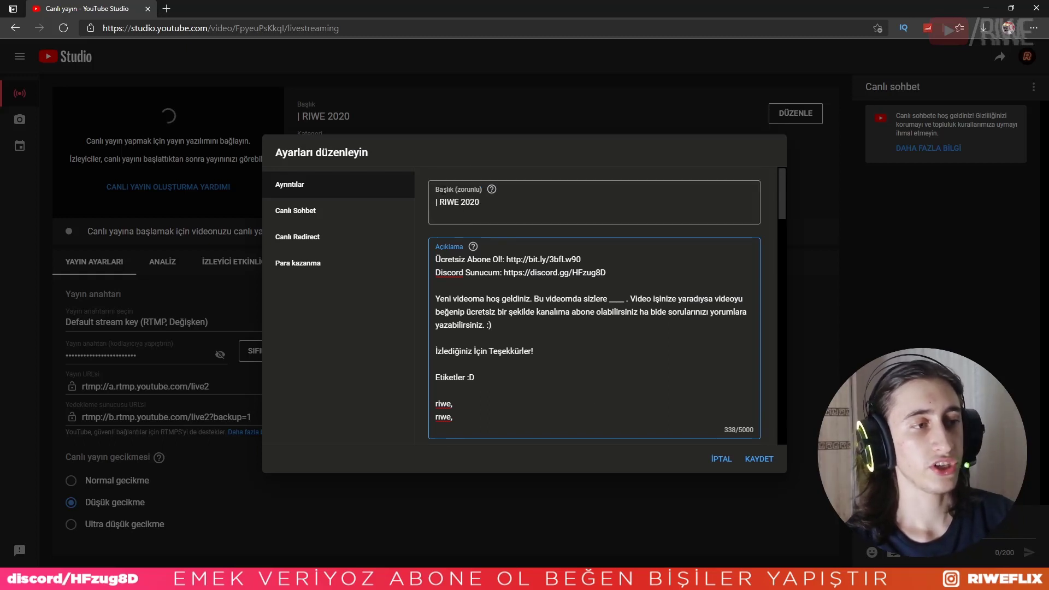
scroll(478, 317, "down", 4)
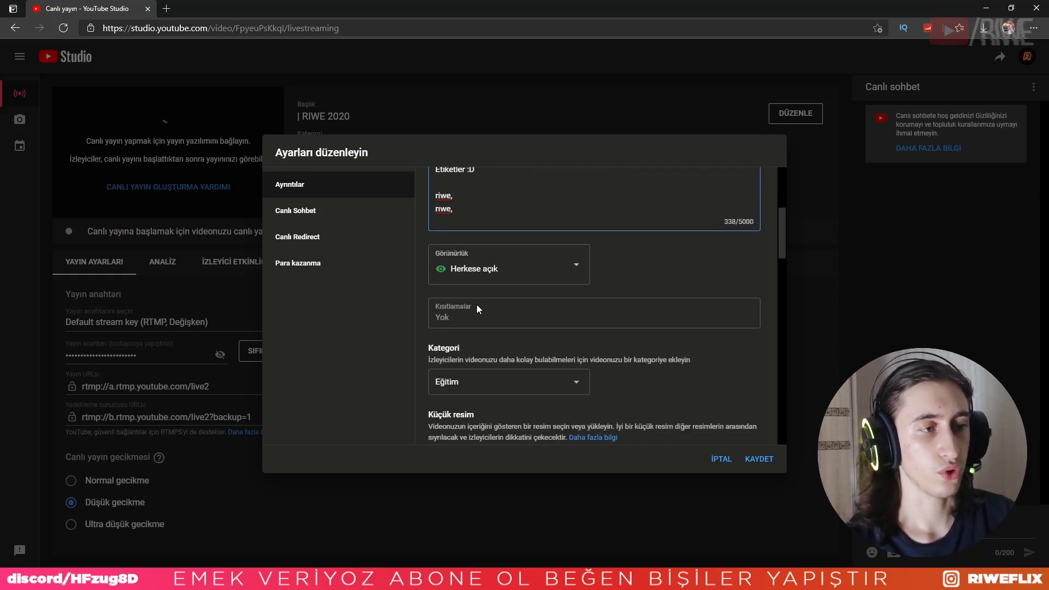
scroll(476, 306, "down", 2)
scroll(469, 312, "down", 3)
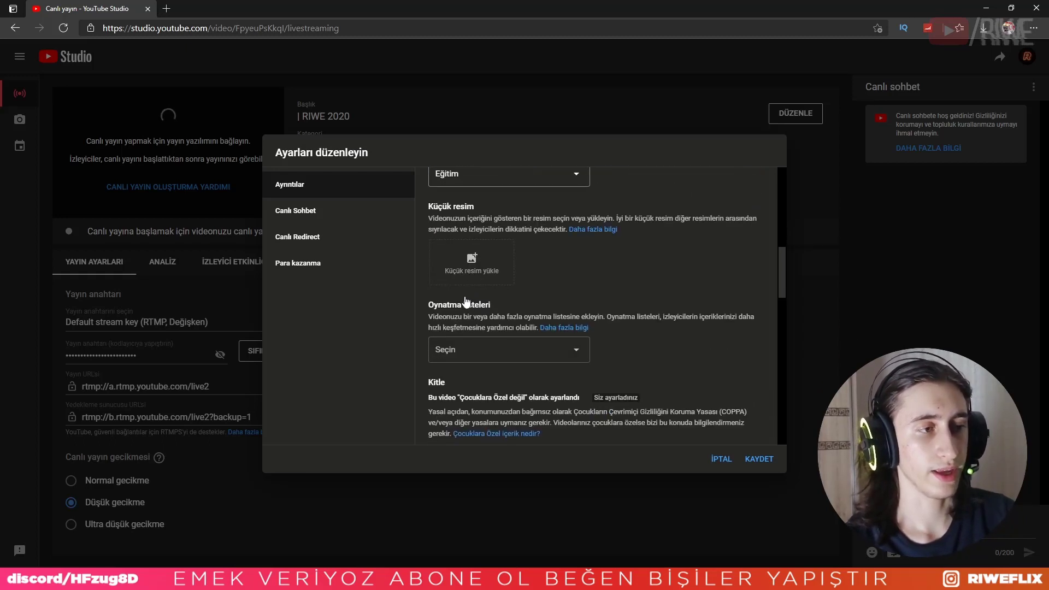
scroll(468, 309, "down", 4)
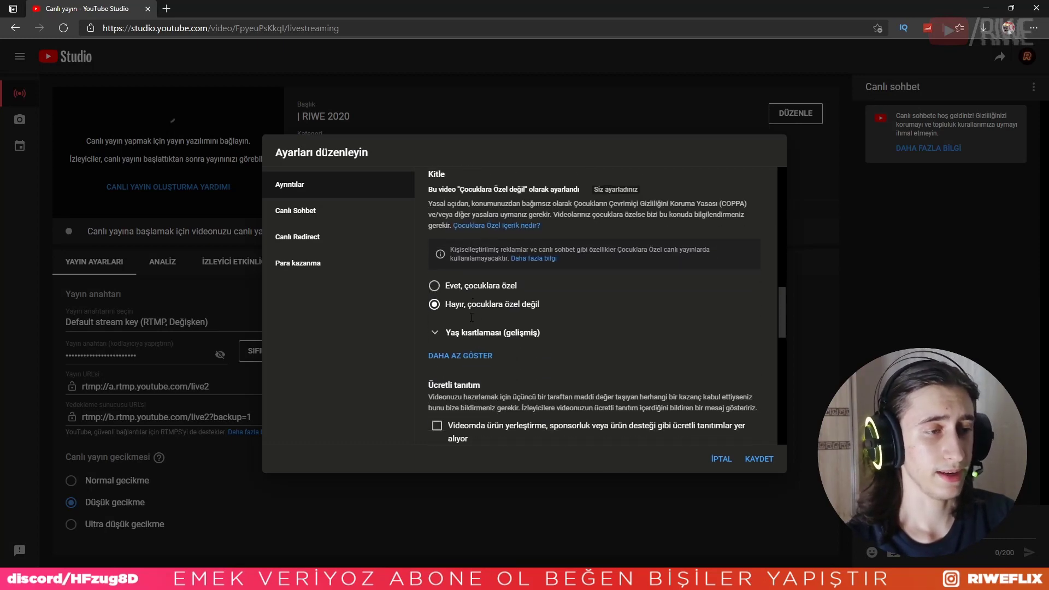
scroll(471, 317, "down", 4)
scroll(470, 317, "down", 6)
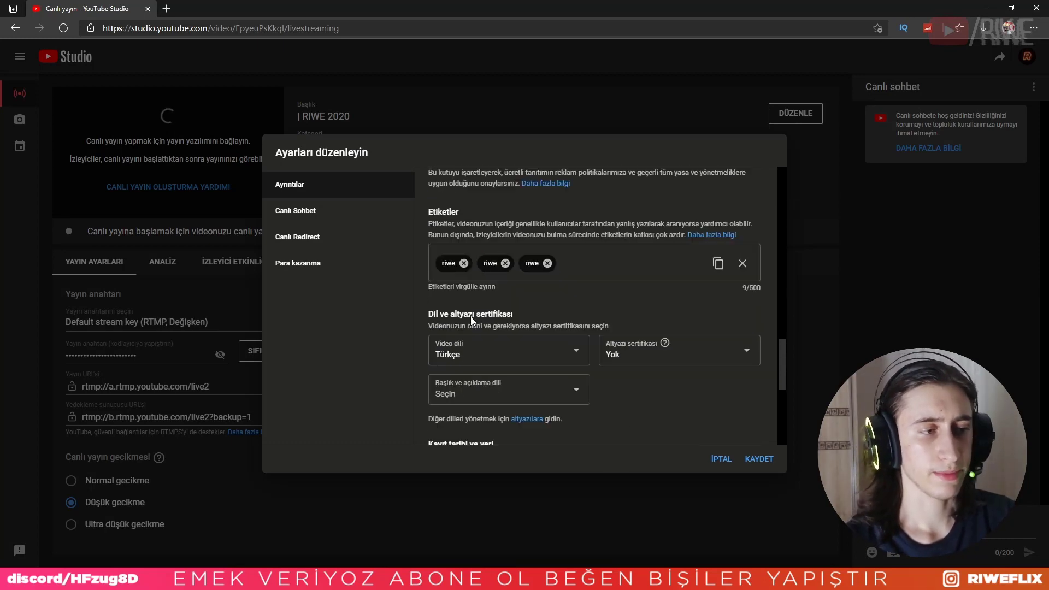
scroll(472, 316, "down", 1)
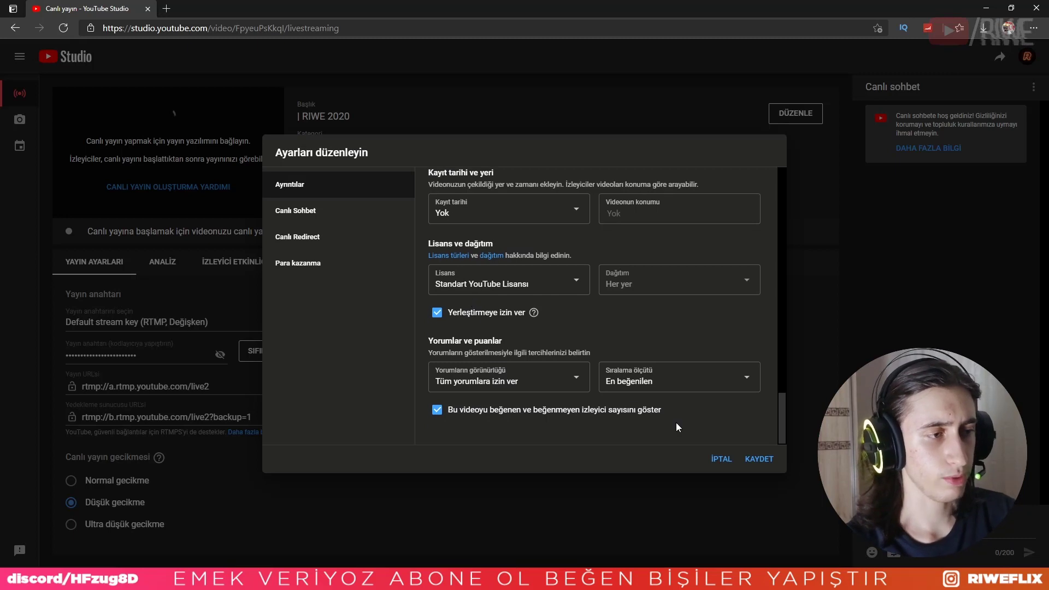
Examine the stream's live chat, Canlı Redirect and monetization settings
left_click(356, 208)
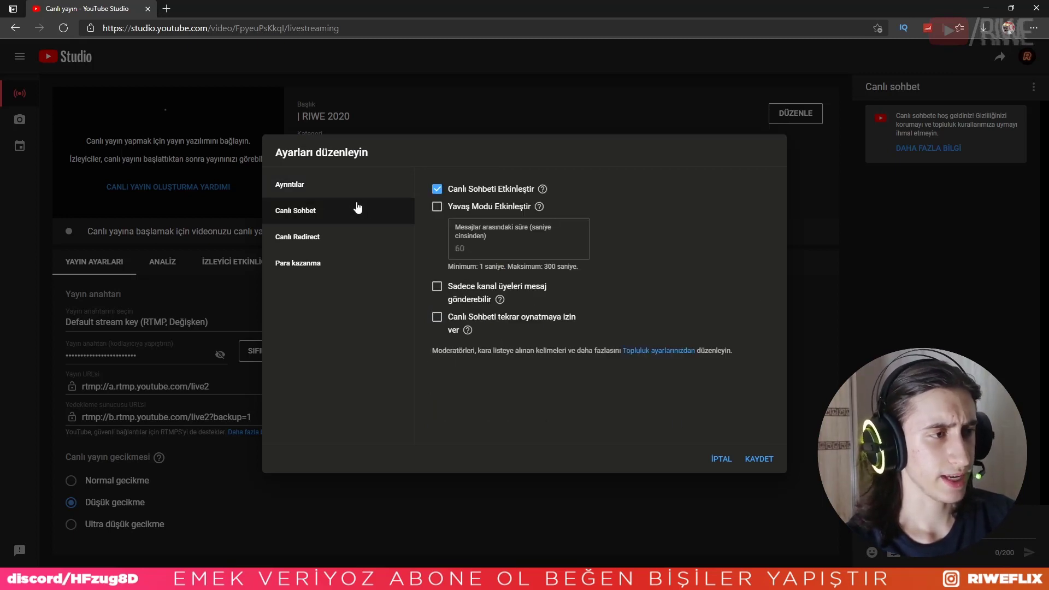
left_click(370, 238)
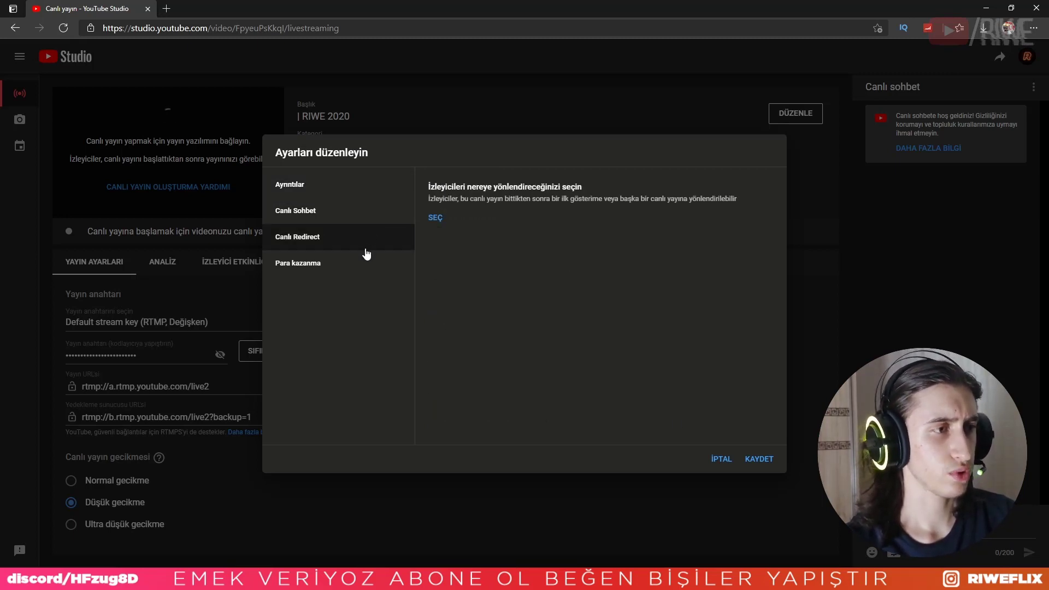
left_click(362, 261)
scroll(563, 276, "down", 2)
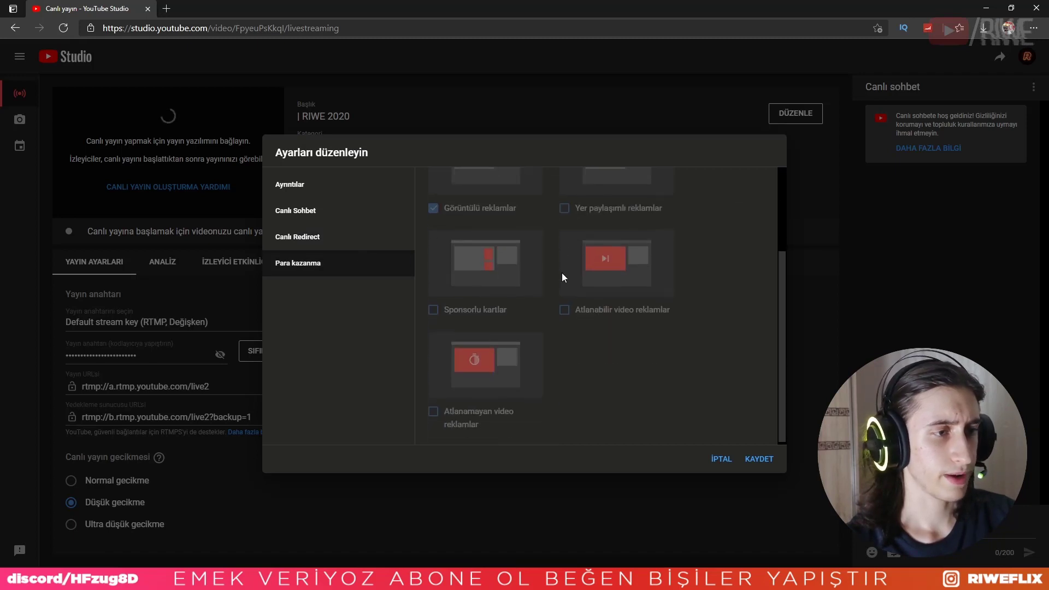
scroll(546, 267, "up", 2)
Try setting the stream's monetization (Para kazanma) to Açık, look over the ad types, and discard the changes
left_click(476, 206)
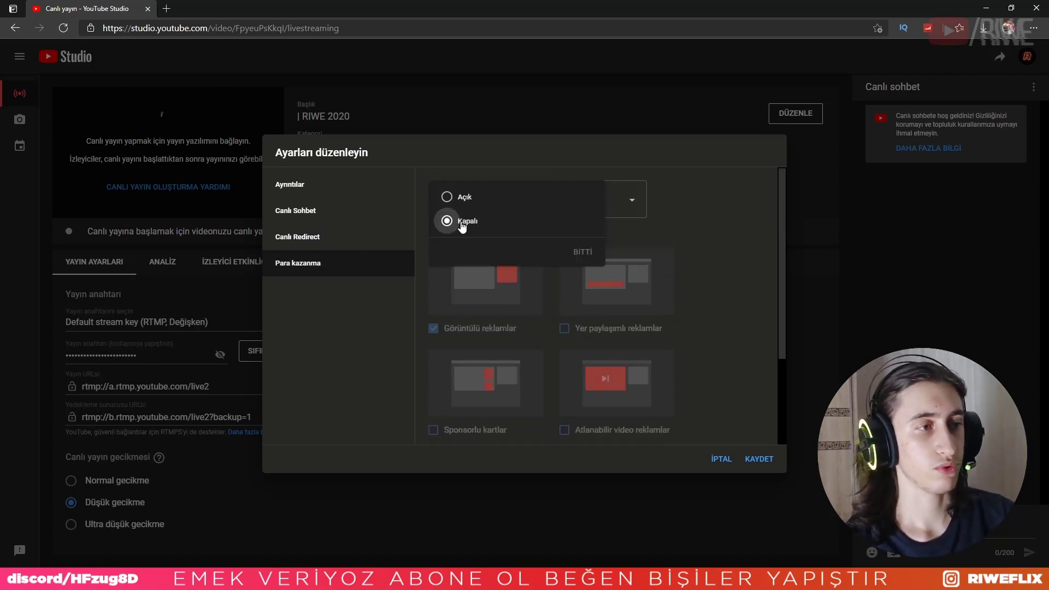
left_click(447, 197)
left_click(583, 252)
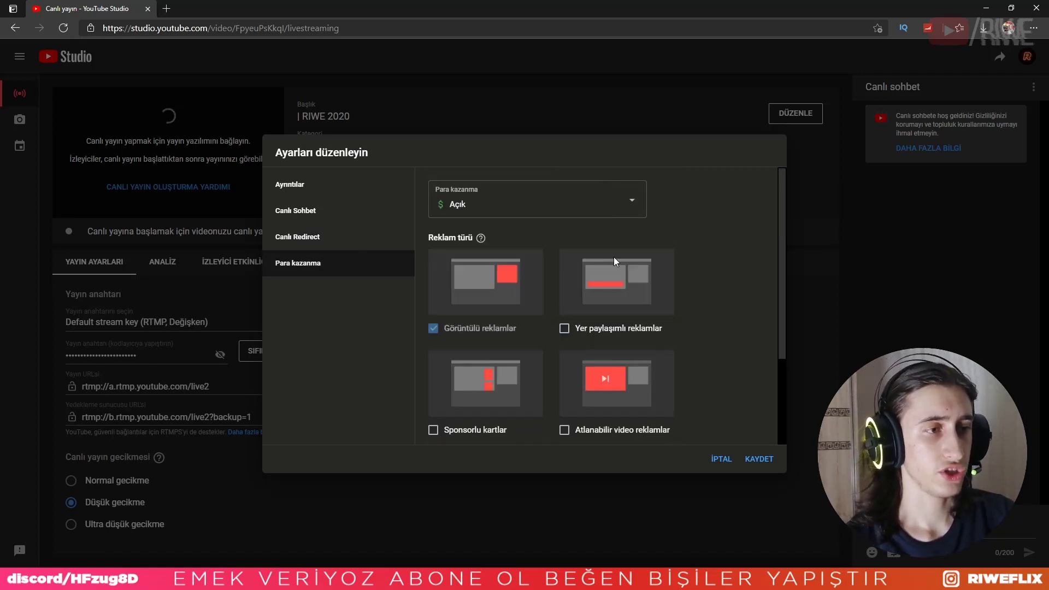
scroll(723, 291, "down", 2)
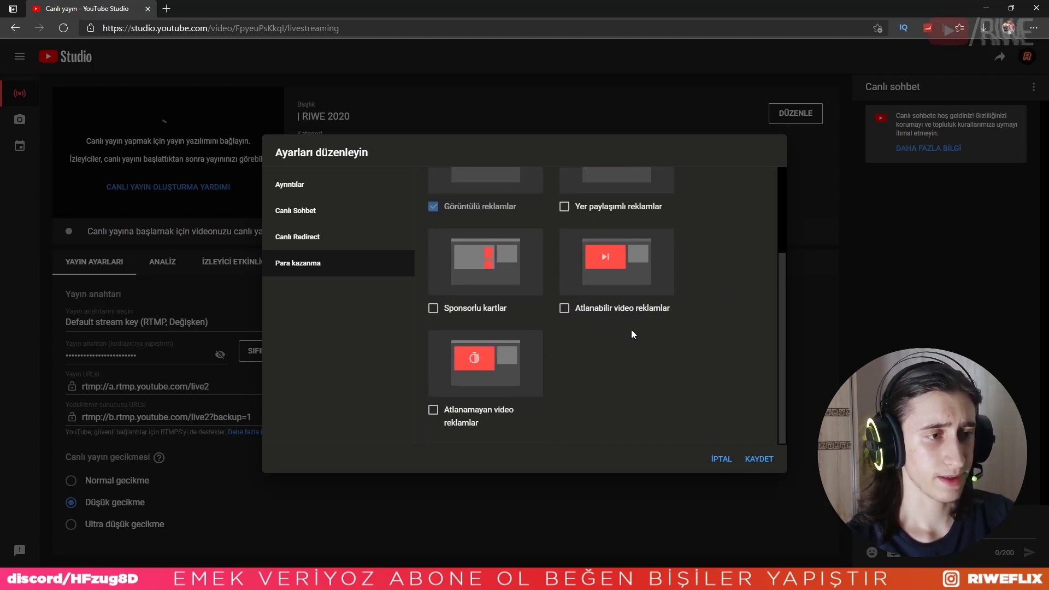
left_click(727, 460)
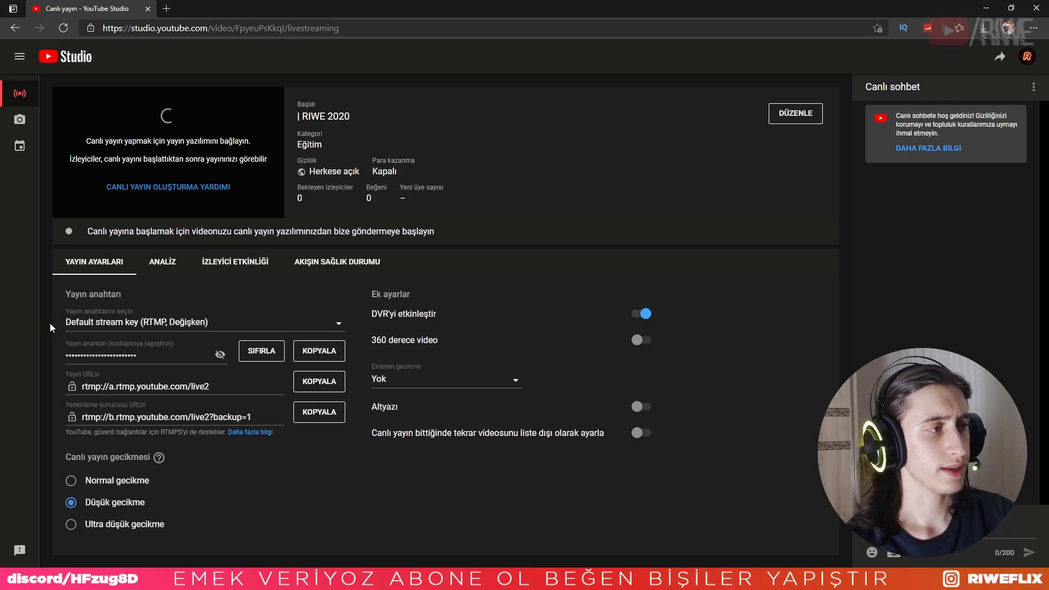
left_click_drag(71, 294, 279, 460)
left_click(289, 468)
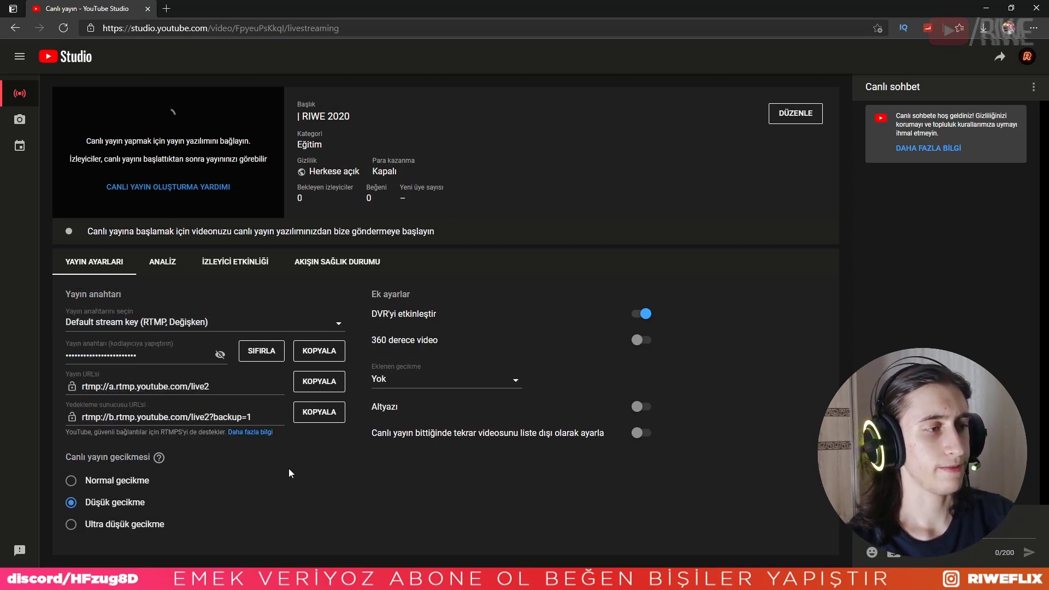
Search the web for "obs" in a new browser tab and view the OBS Studio download options on obsproject.com
left_click(166, 8)
type("obs")
key("Return")
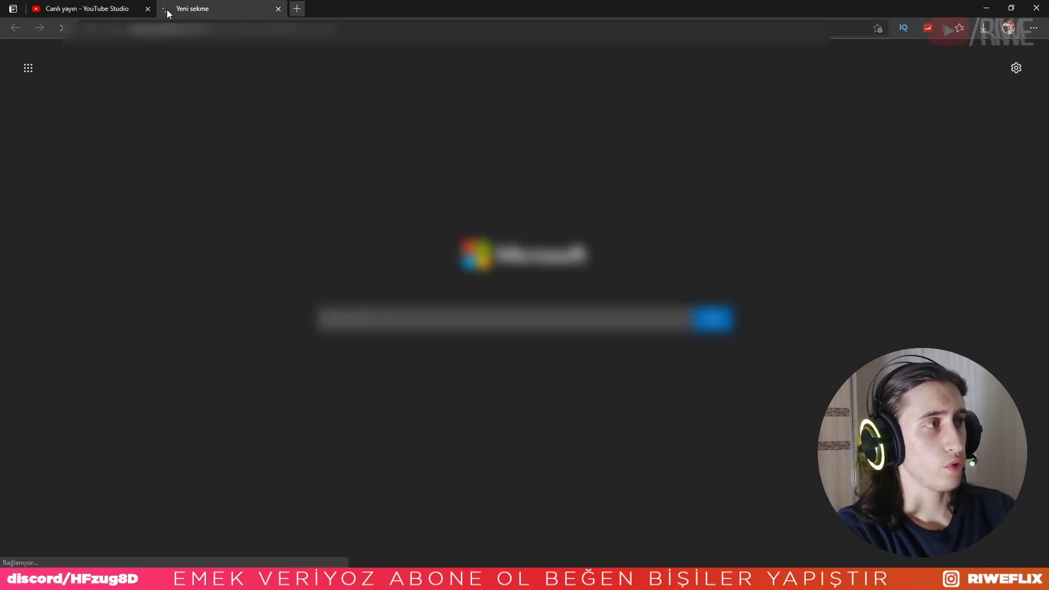
left_click(125, 112)
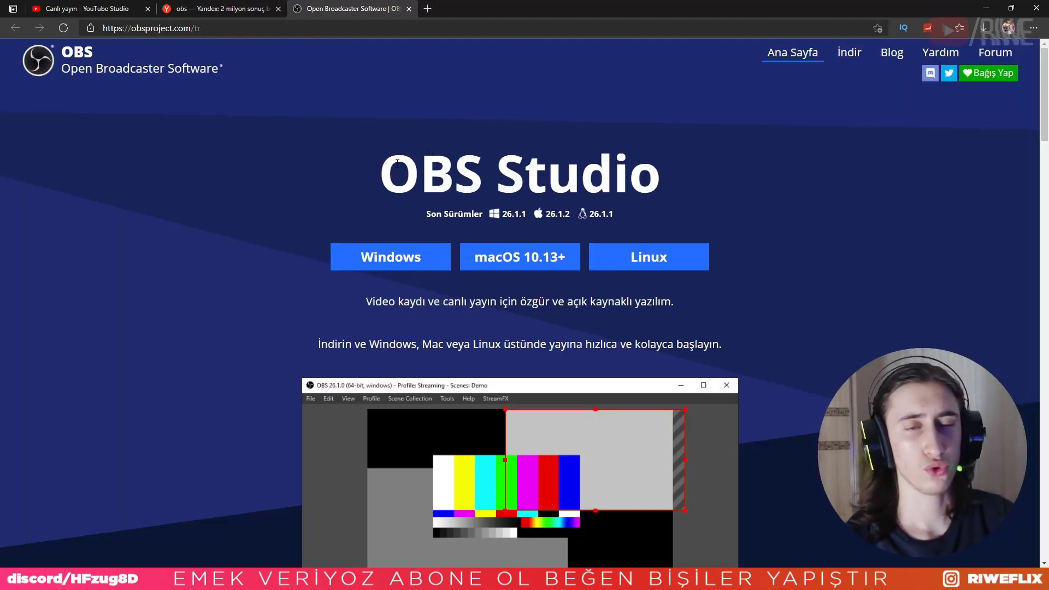
double_click(491, 190)
left_click(450, 176)
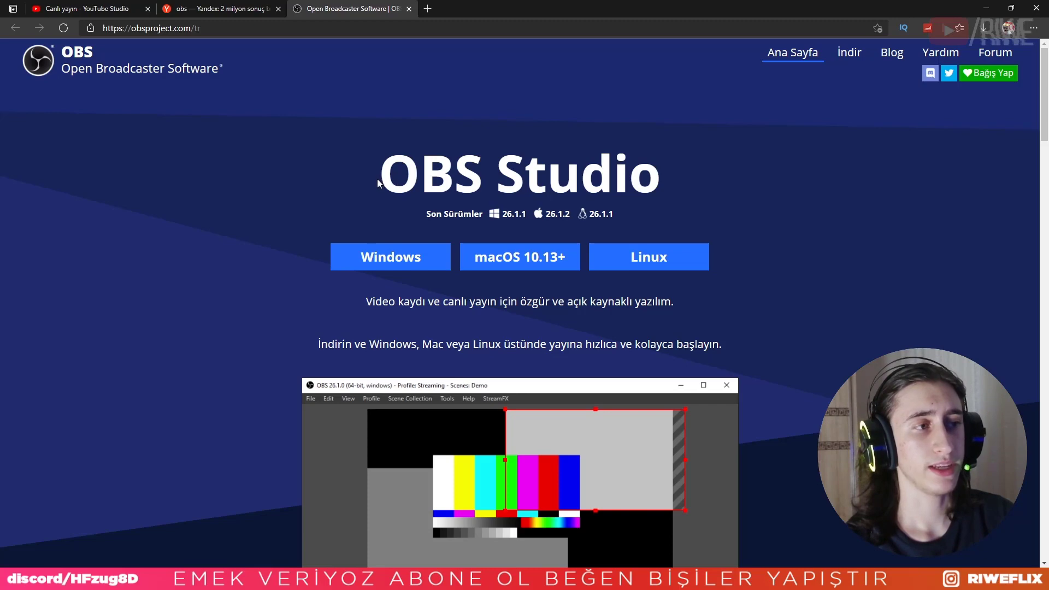
left_click_drag(377, 178, 654, 186)
left_click(676, 189)
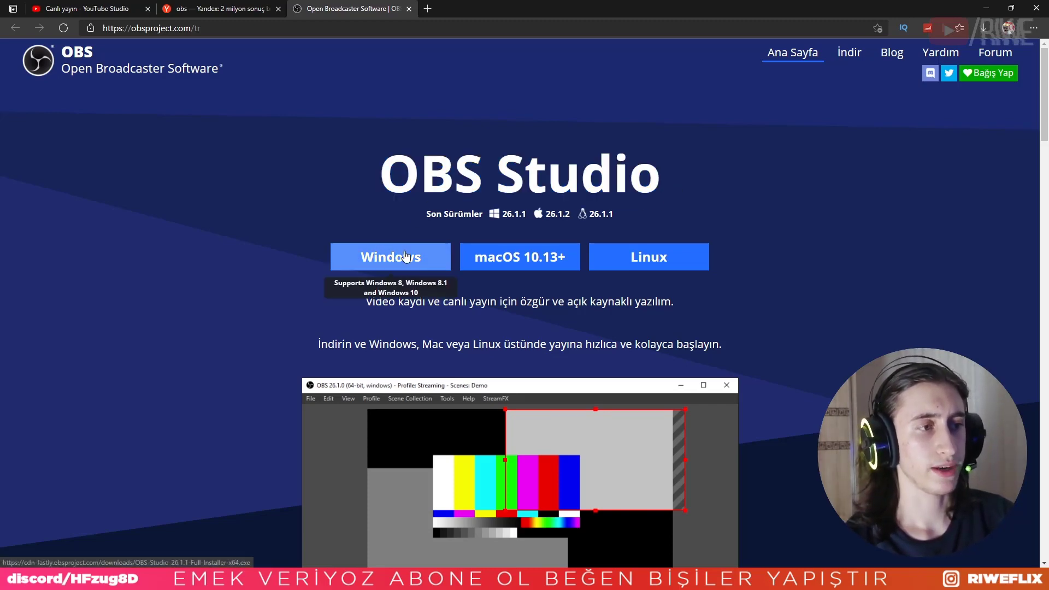
Close the obsproject.com and search result tabs and switch to OBS Studio
key("ctrl+w")
key("ctrl+w")
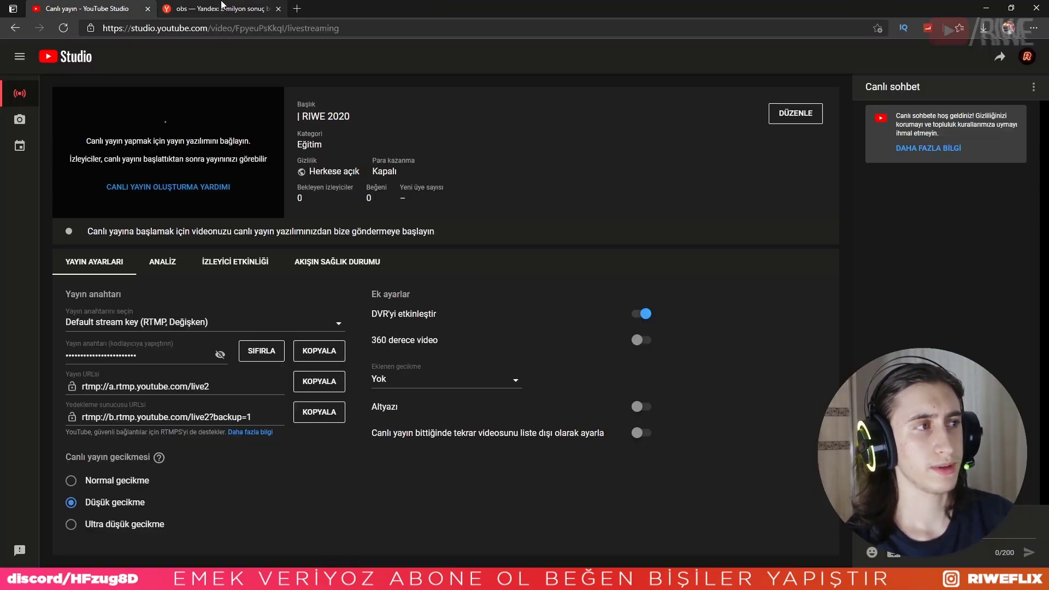
key("alt+Tab")
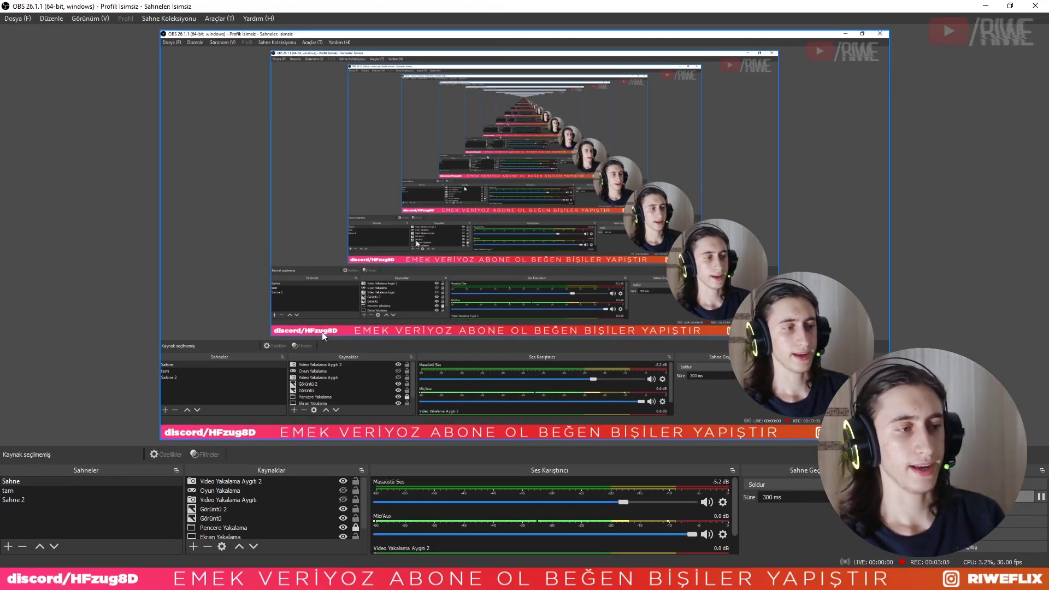
right_click(47, 516)
key("Escape")
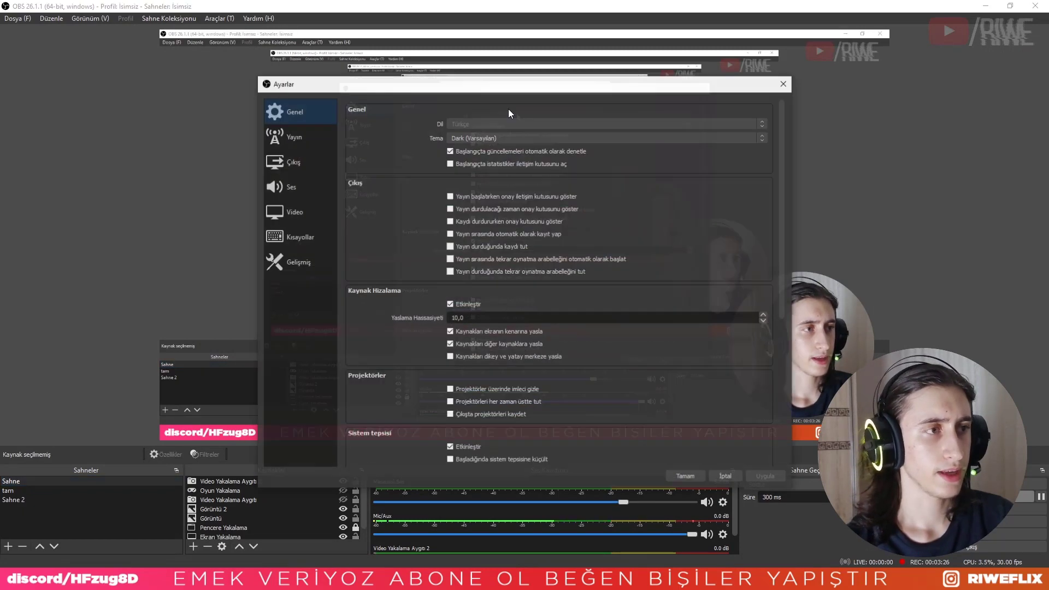
Set the streaming service (Hizmet) to YouTube - RTMPS in the OBS stream settings, picking it from the full service list
left_click_drag(505, 88, 390, 51)
left_click(180, 100)
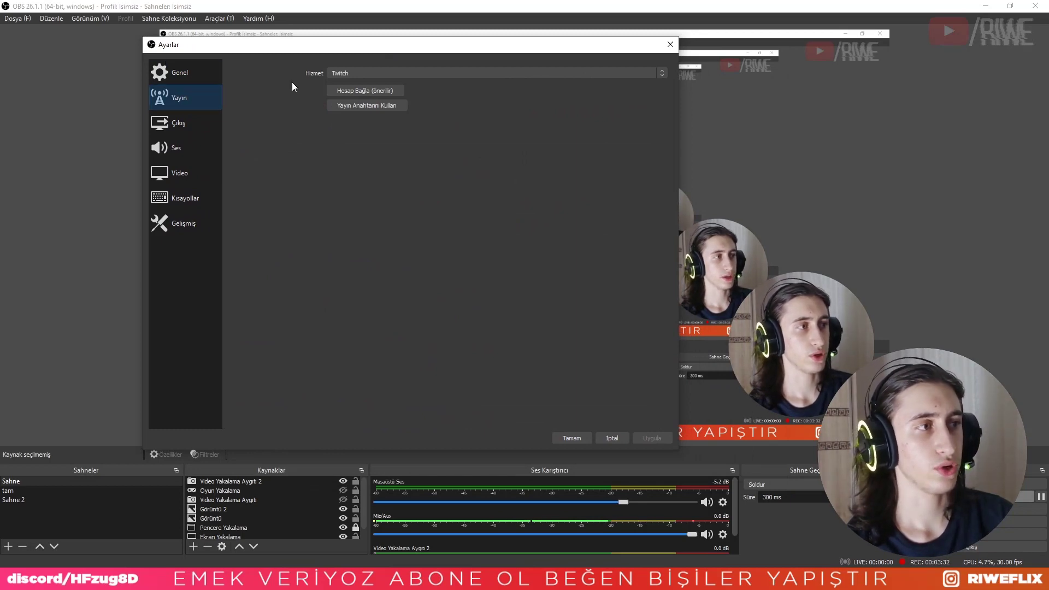
left_click(336, 76)
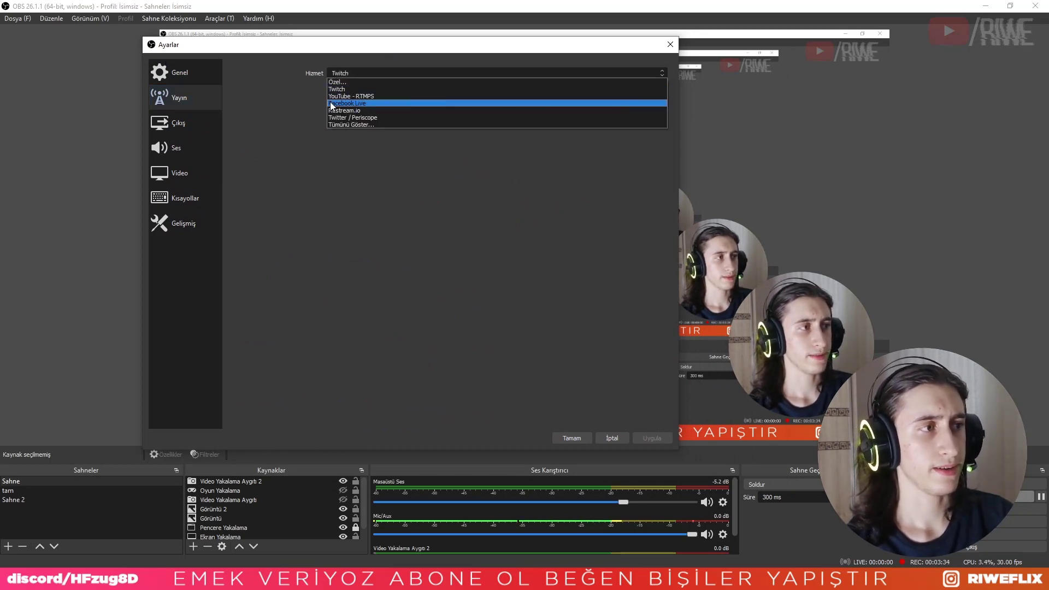
left_click(330, 96)
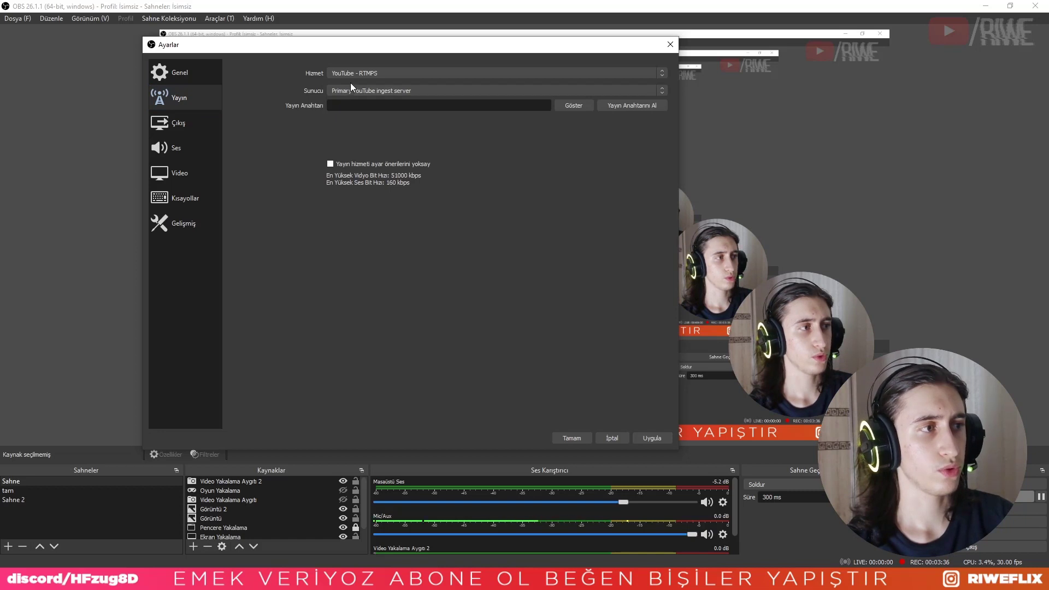
left_click(362, 75)
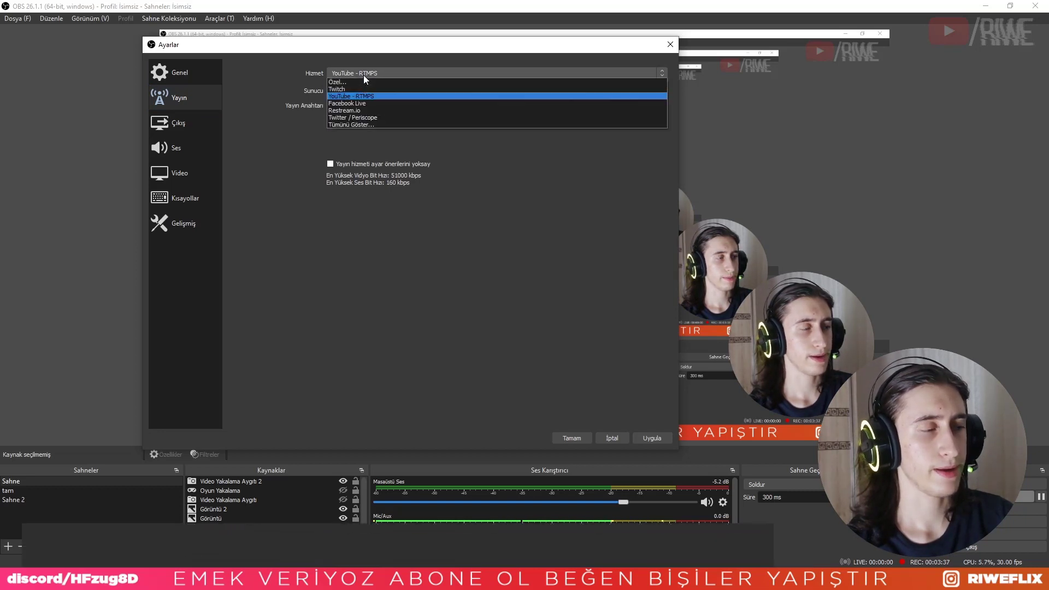
left_click(362, 124)
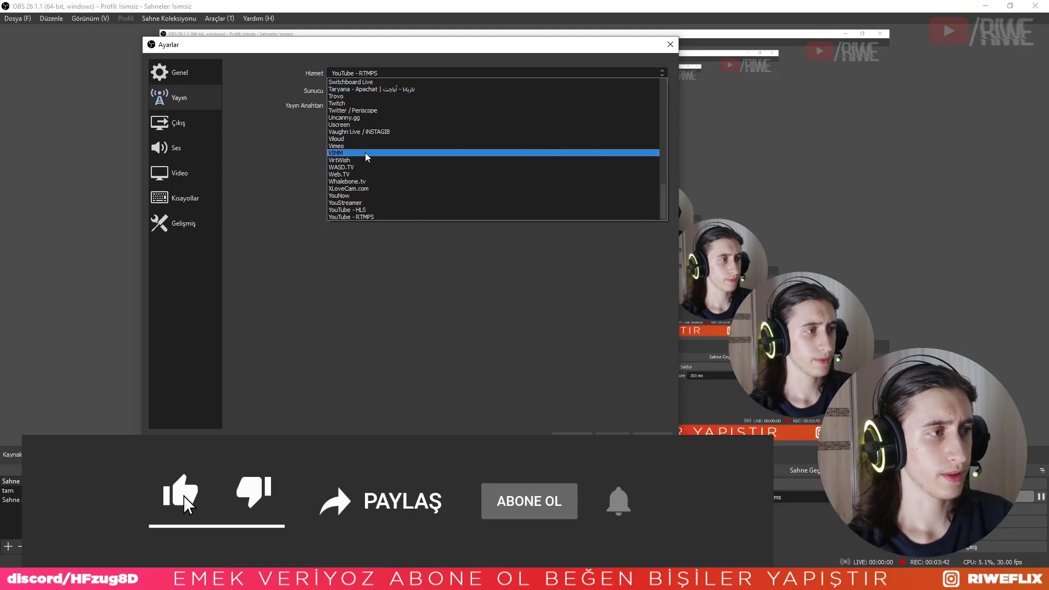
left_click(356, 218)
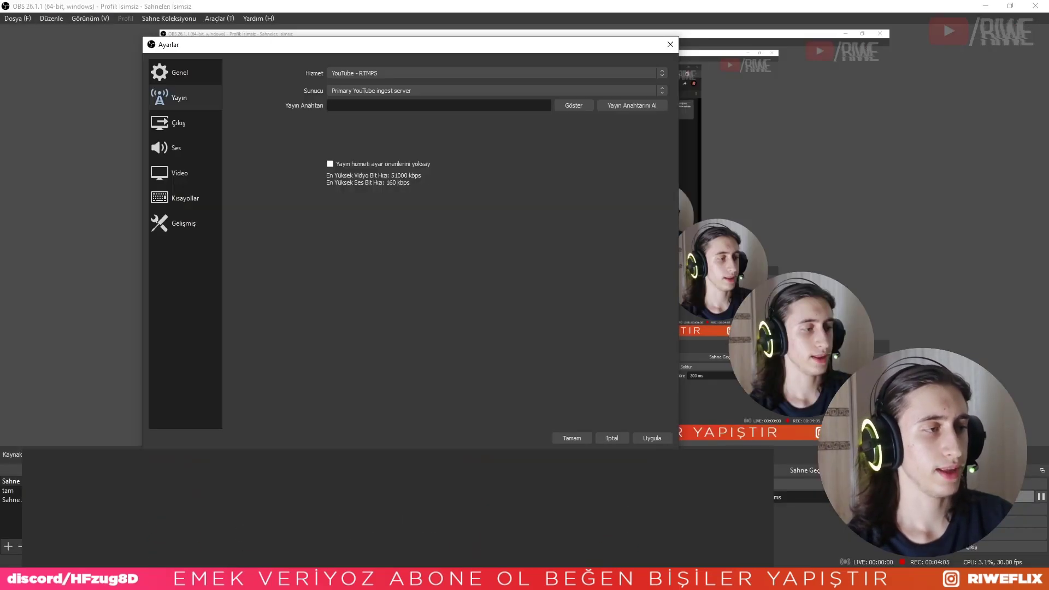
Set the server (Sunucu) to Primary YouTube ingest server, paste the stream key copied from YouTube Studio, and save the settings
left_click(365, 90)
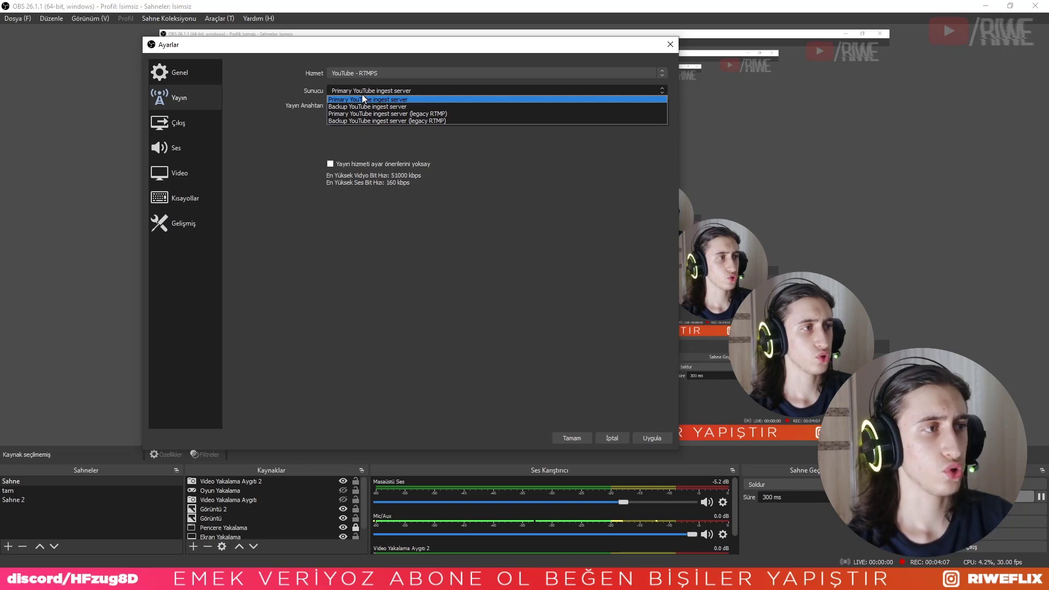
left_click(330, 101)
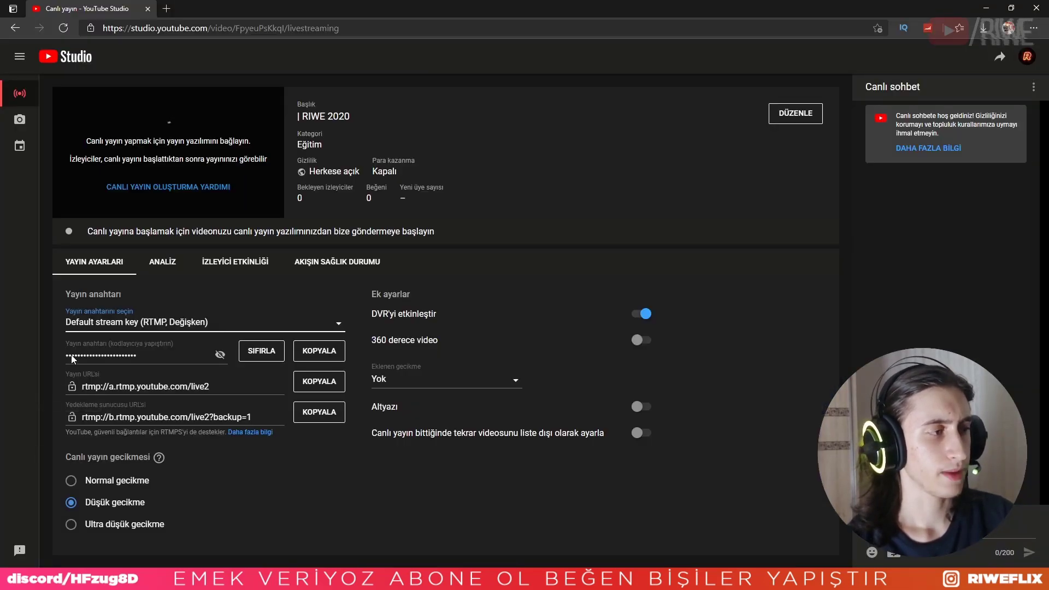
left_click(319, 350)
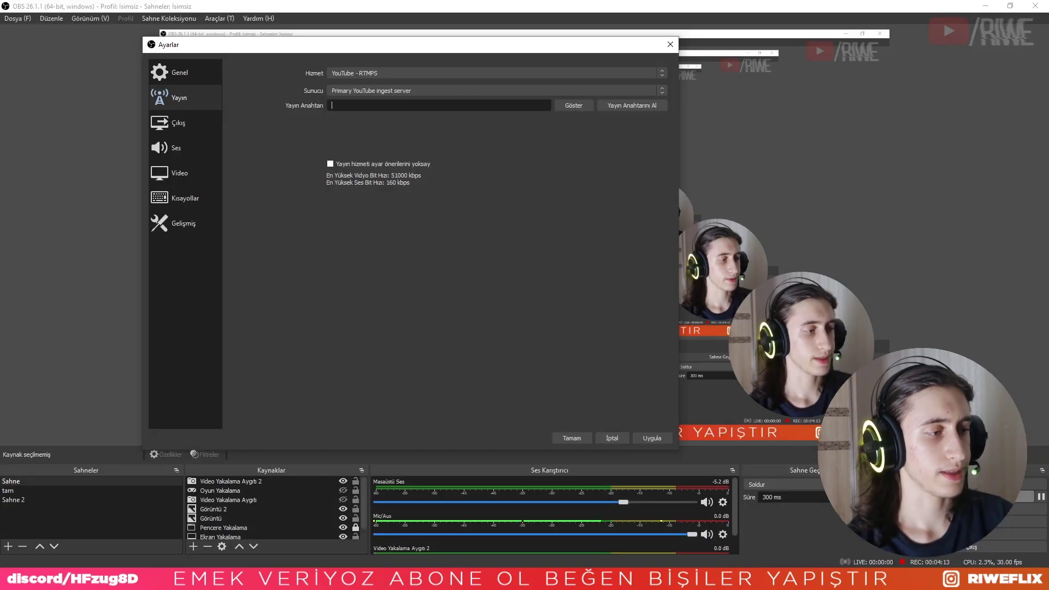
key("ctrl+v")
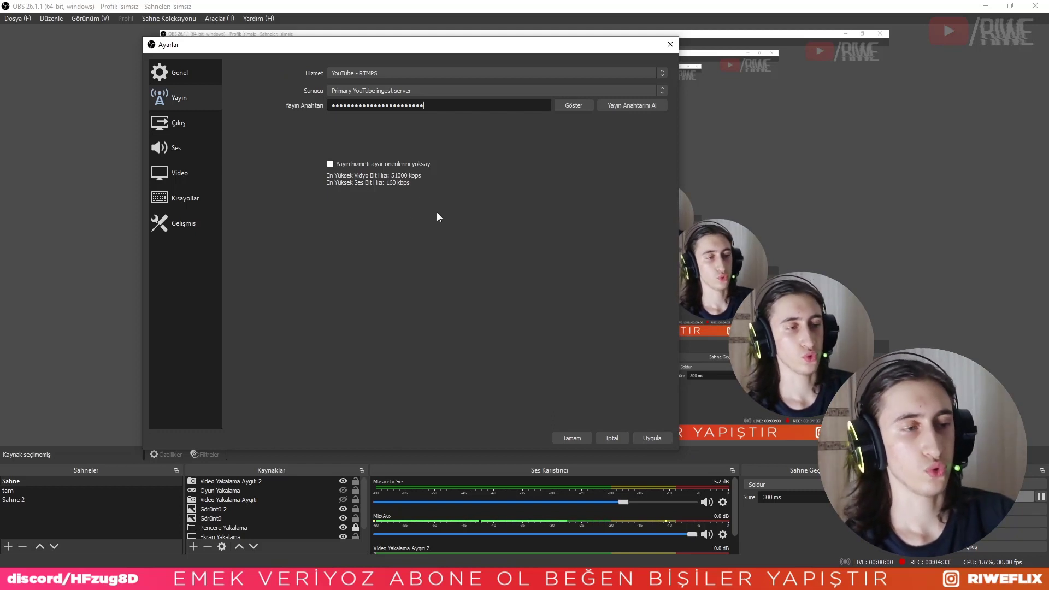
left_click(645, 438)
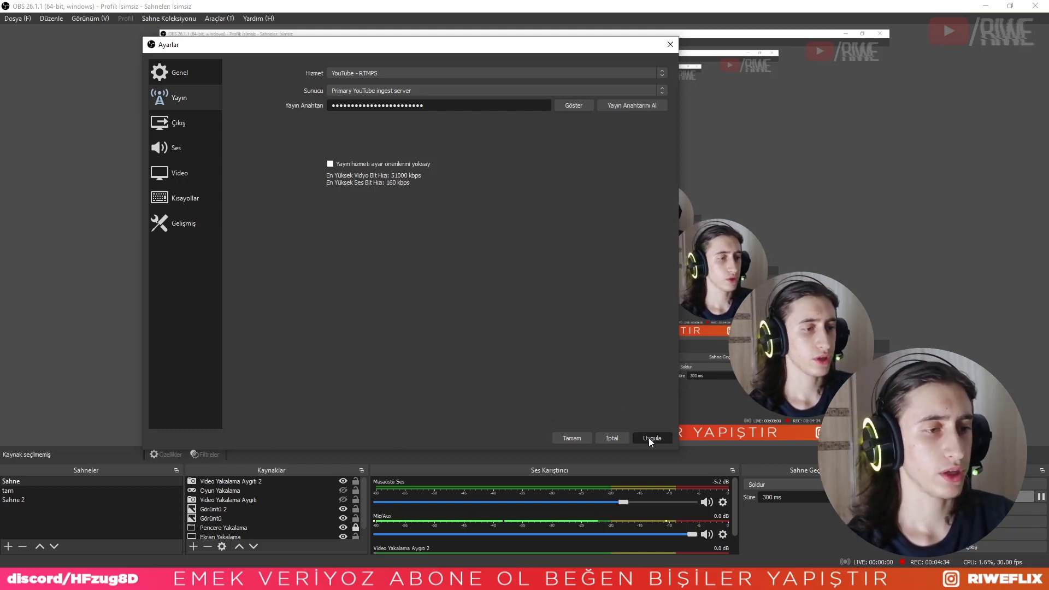
left_click(563, 437)
Switch to YouTube Studio and look over the added delay setting, viewer activity and stream health pages, returning to the stream settings
key("alt+Tab")
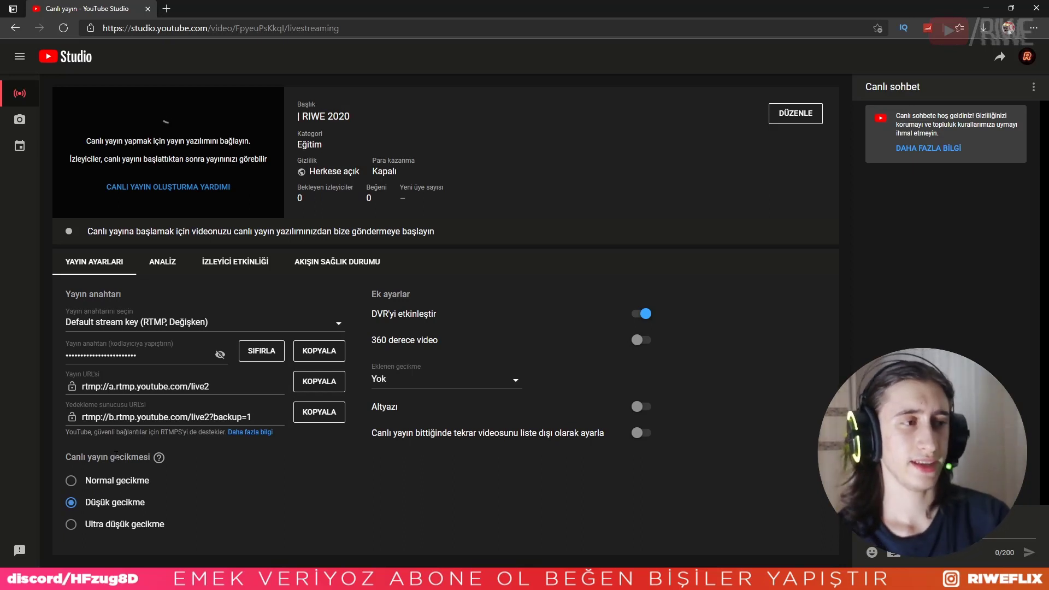
left_click(396, 379)
left_click(389, 380)
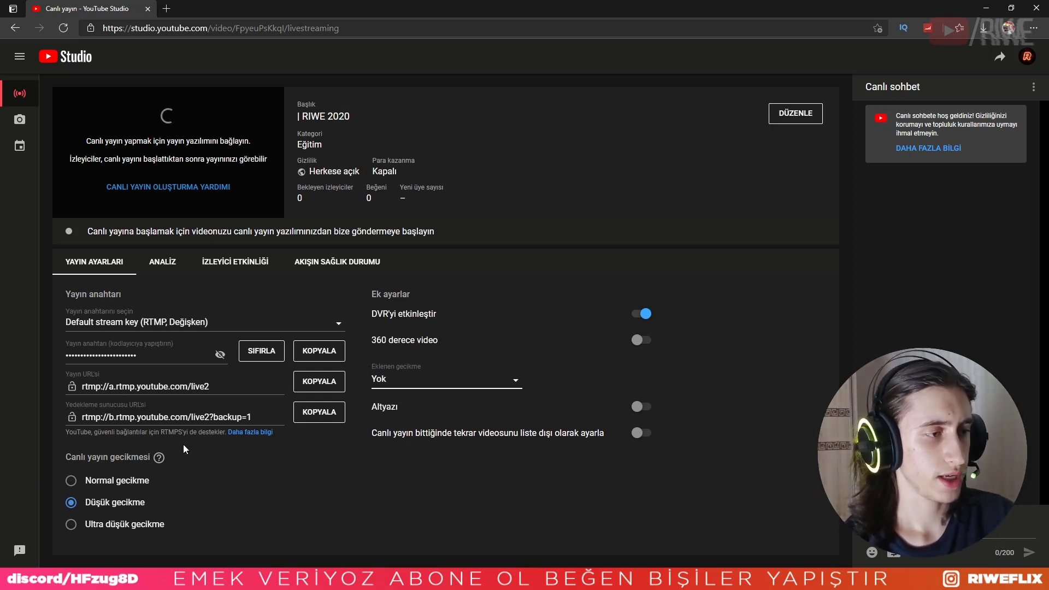
left_click(213, 263)
left_click(326, 263)
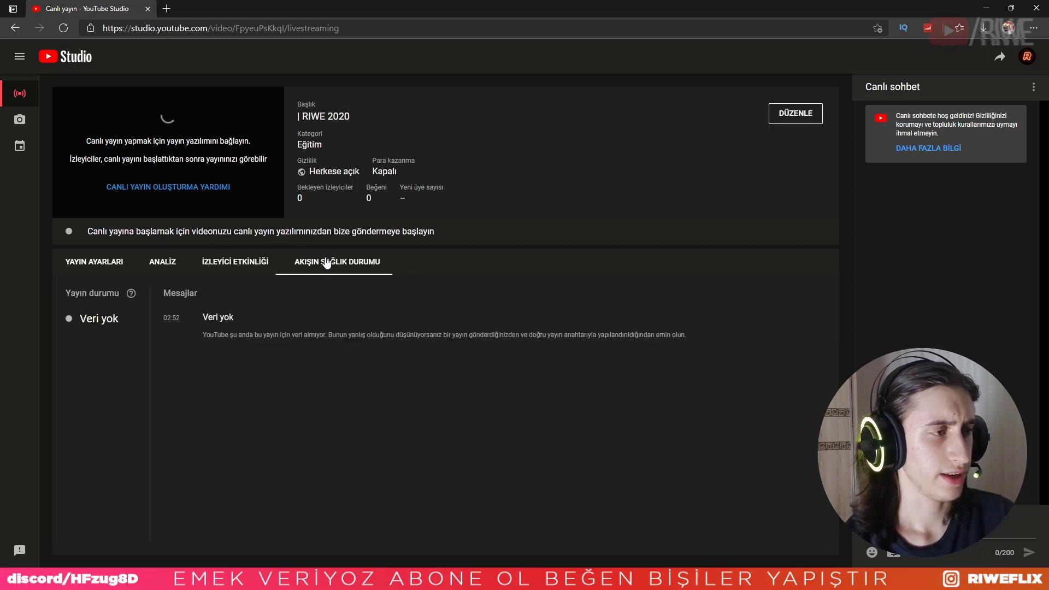
left_click(254, 263)
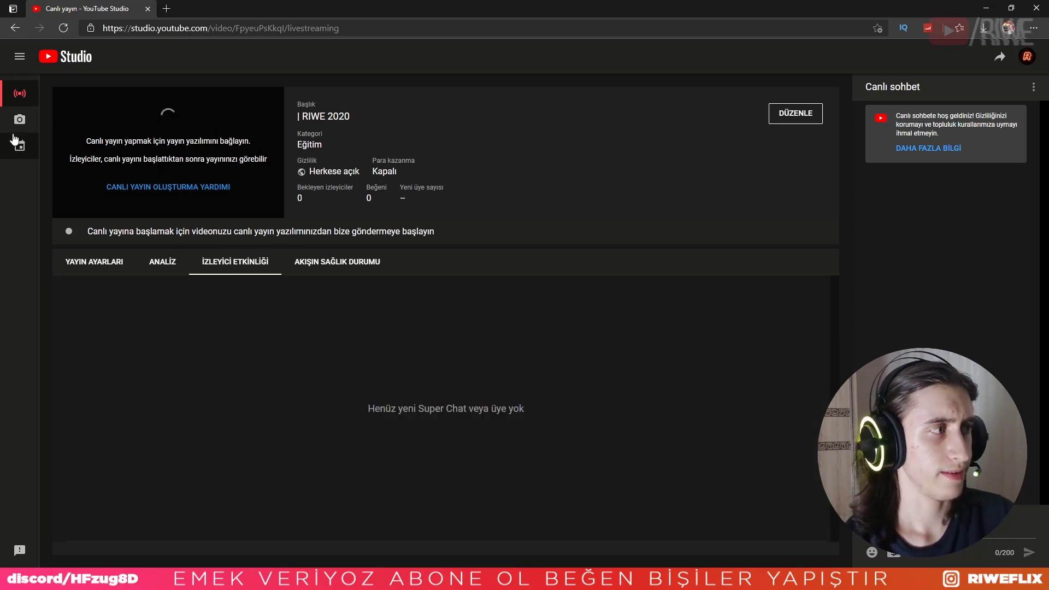
left_click(114, 263)
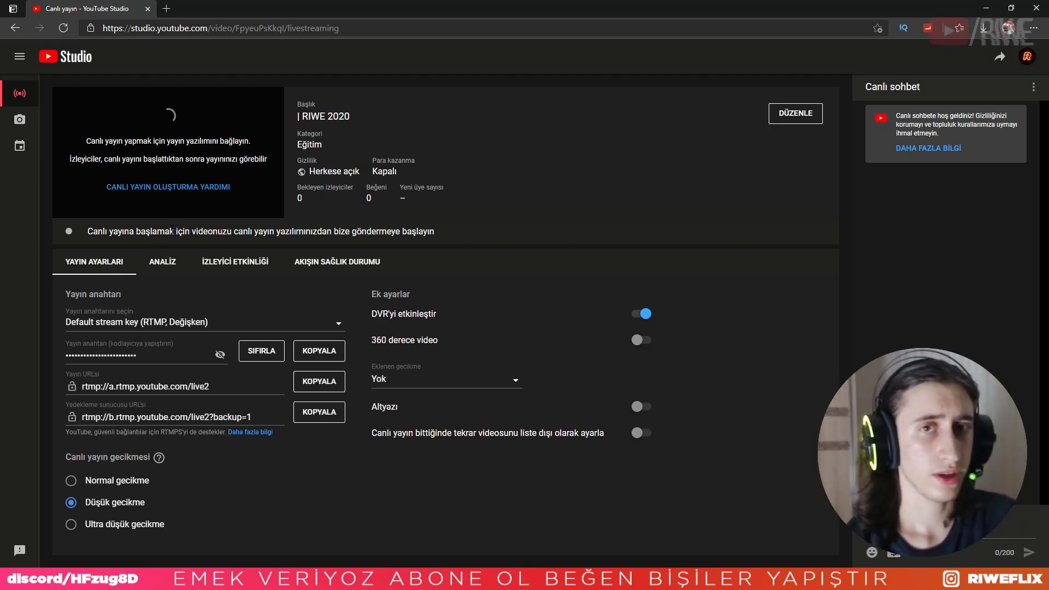
Switch to OBS Studio and open the output (Çıkış) settings
key("alt+Tab")
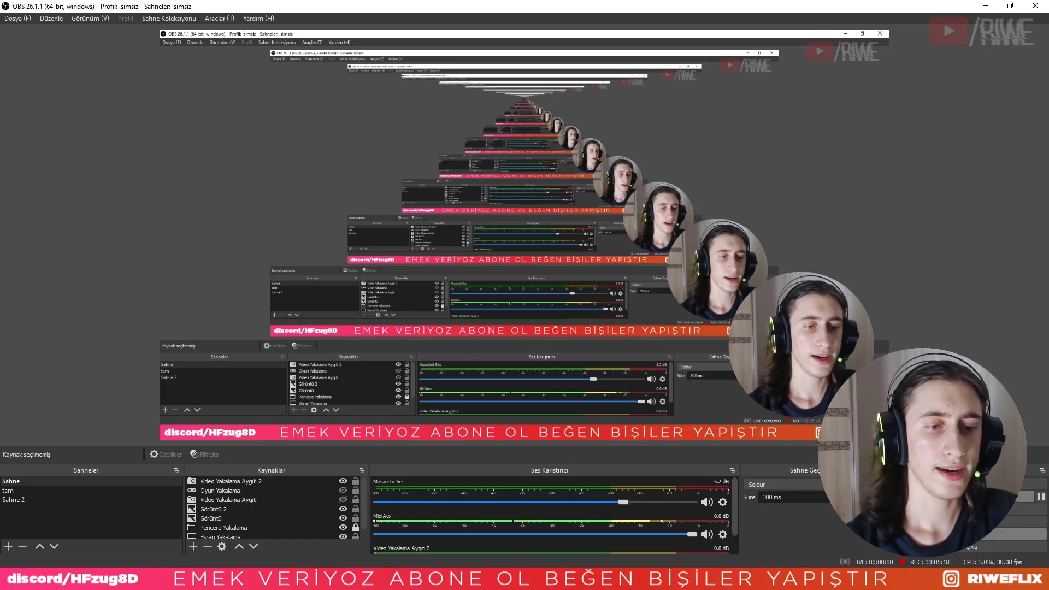
left_click(971, 535)
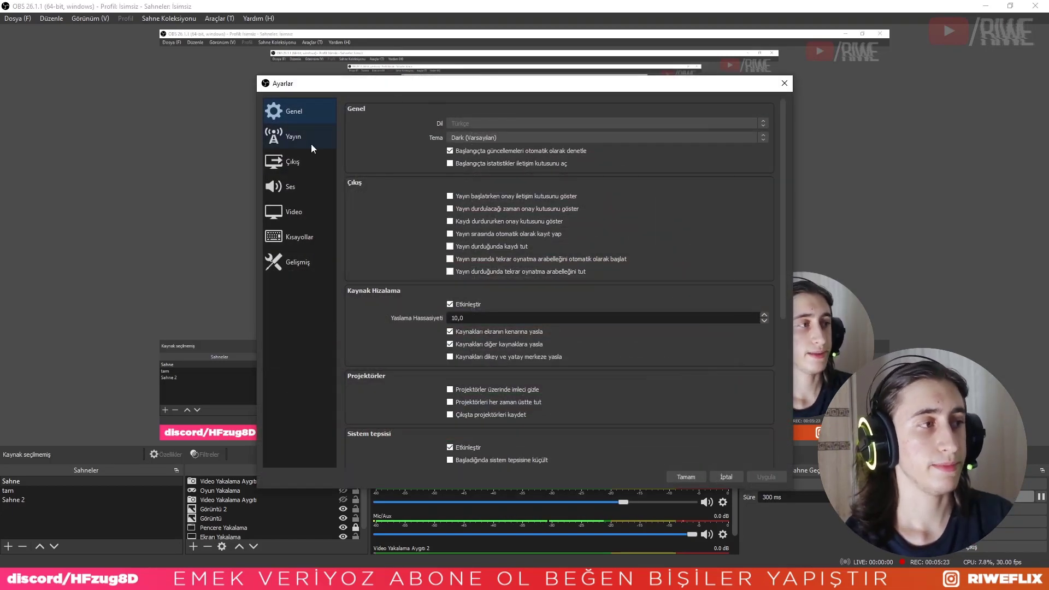
left_click(300, 161)
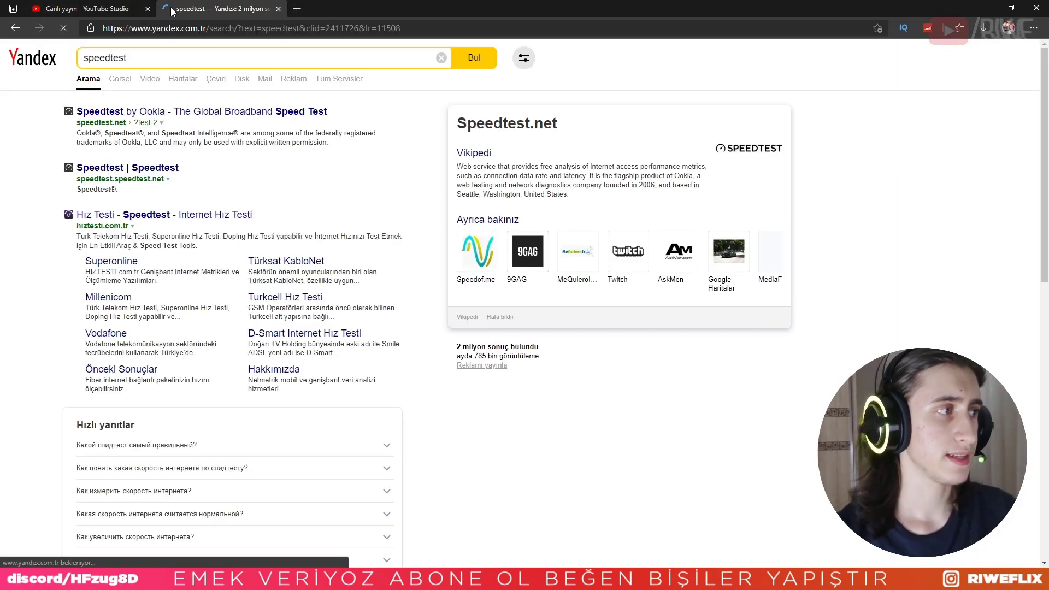
Open Speedtest by Ookla from the search results, run a speed test, and examine the download and upload speeds
left_click(125, 111)
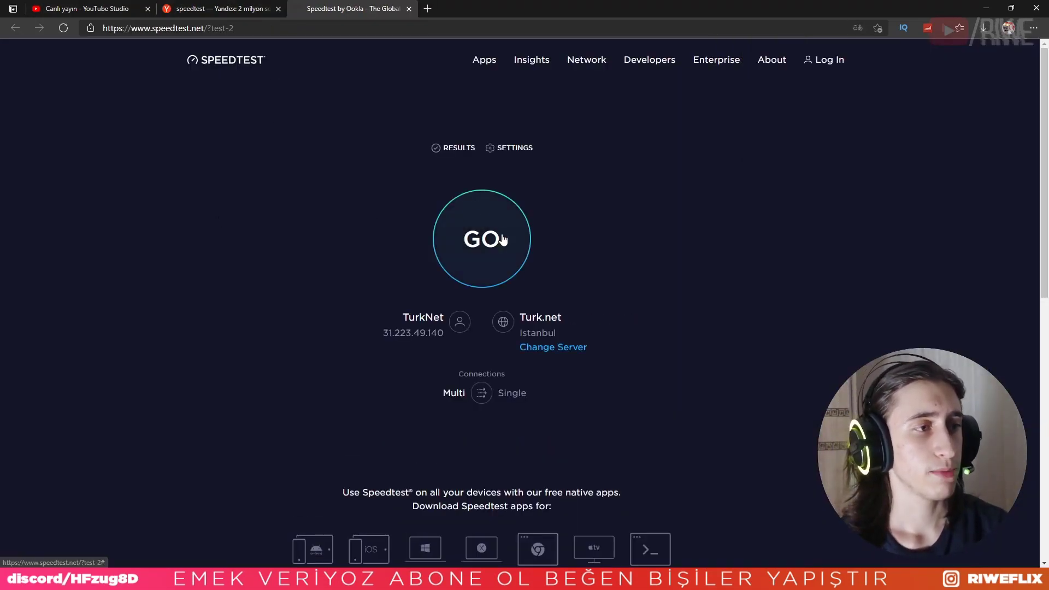
left_click(502, 239)
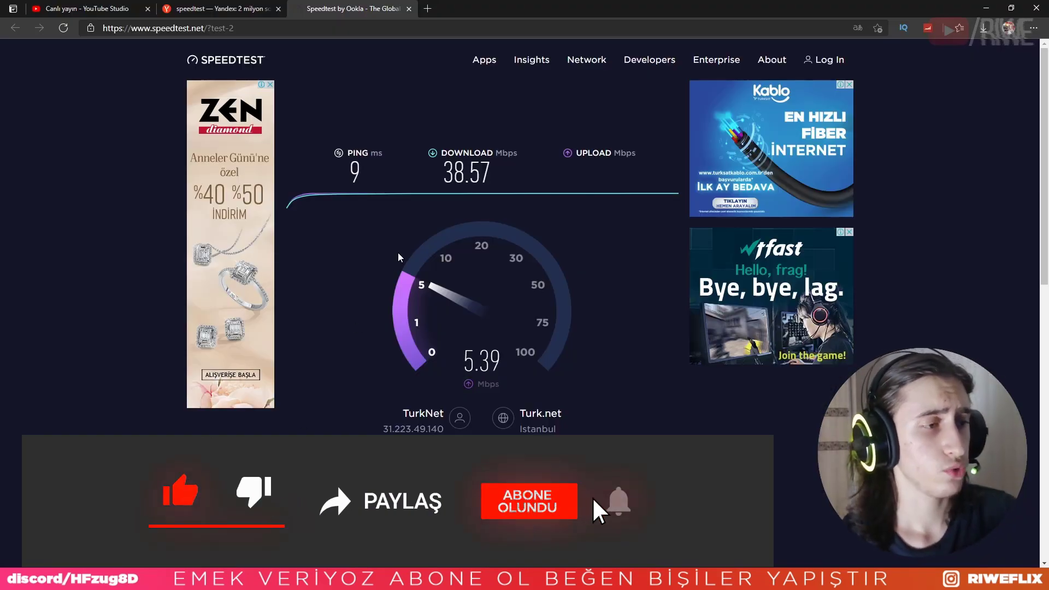
double_click(466, 173)
left_click(437, 159)
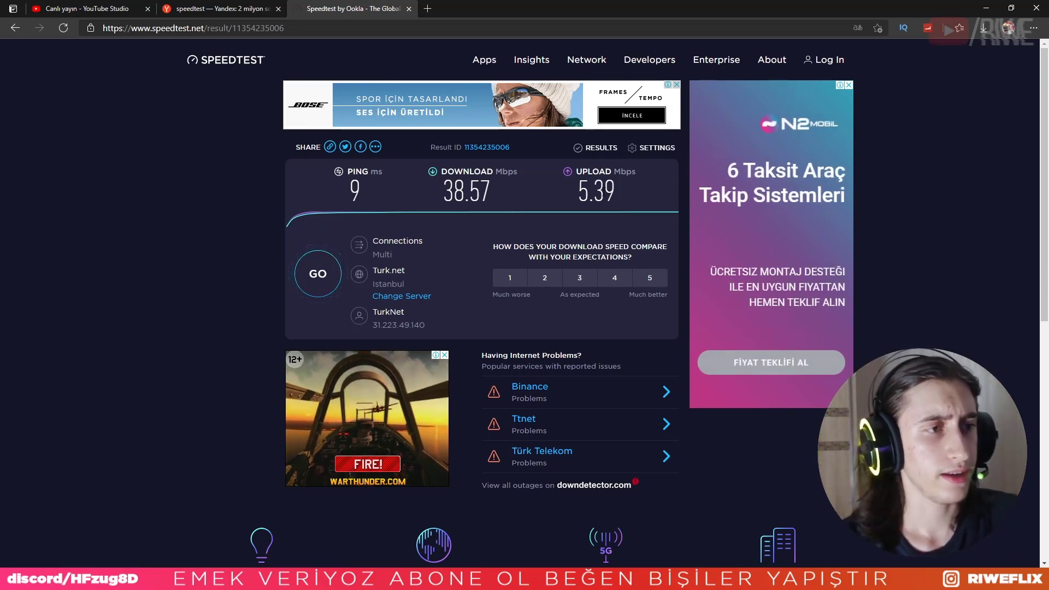
double_click(595, 190)
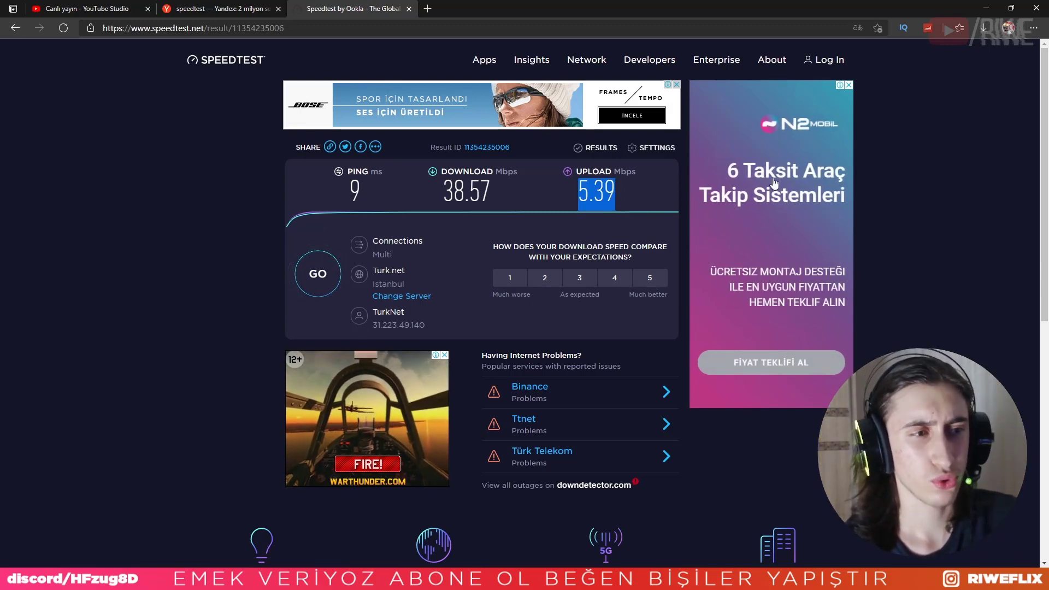
left_click(904, 165)
Switch back to OBS Studio and check the streaming bitrate (Bit hızı) and keyframe interval fields
key("alt+Tab")
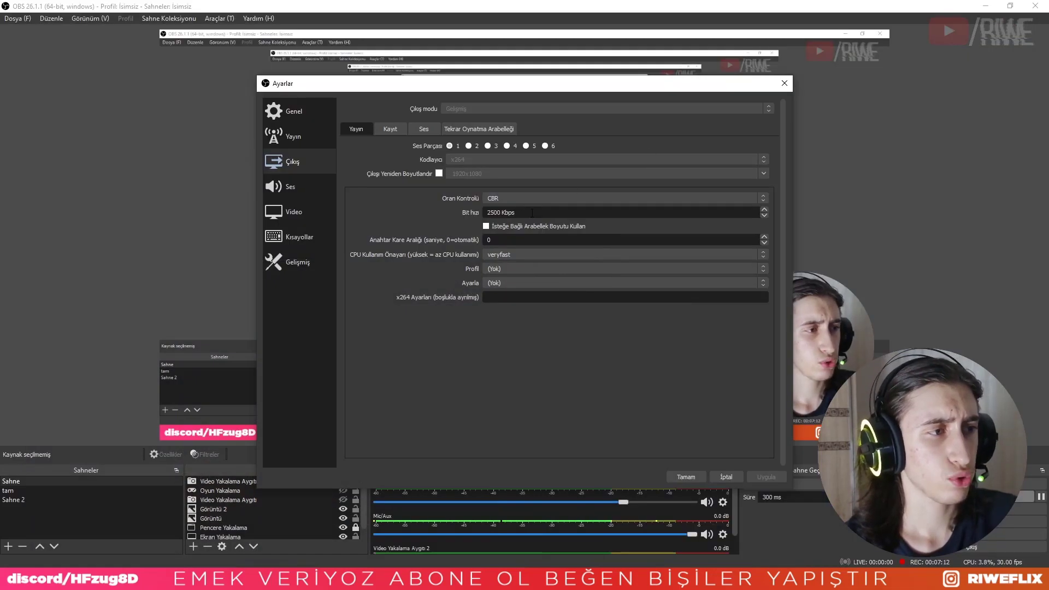
left_click_drag(487, 213, 513, 212)
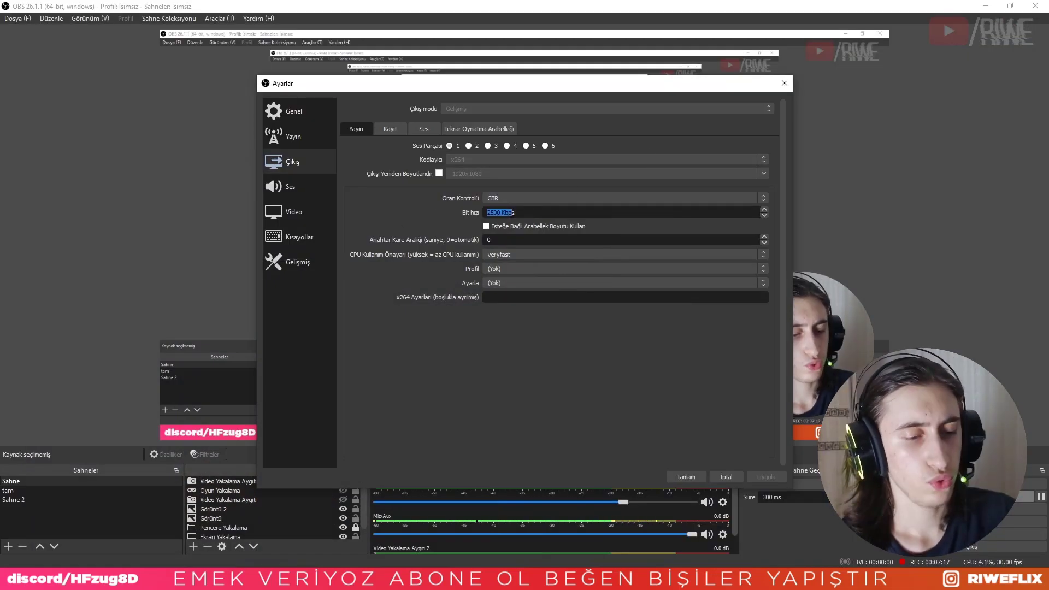
left_click(495, 237)
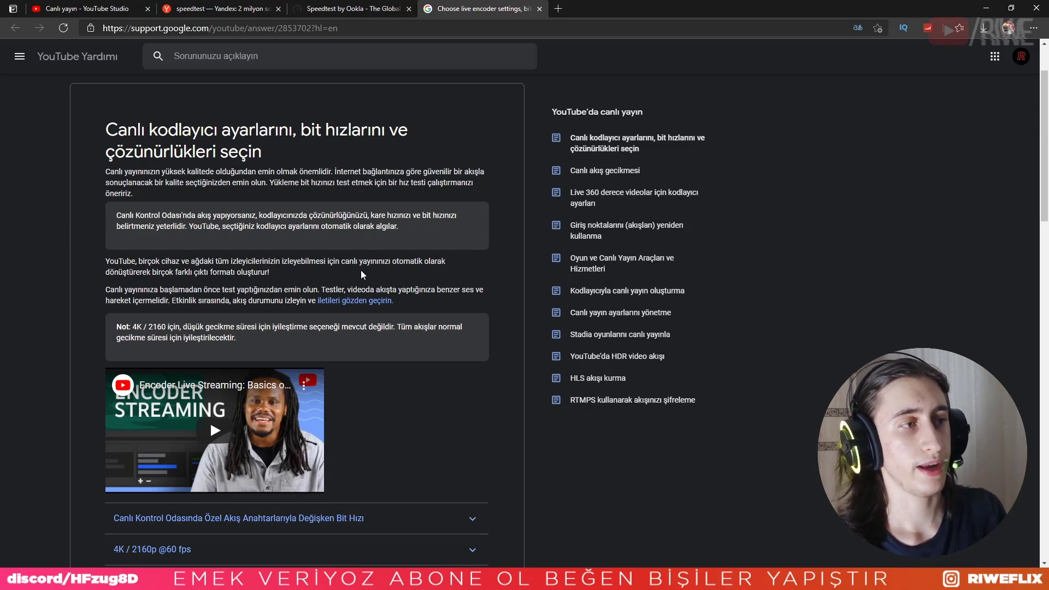
Look through the resolution list and the encoder settings (Kodlayıcı ayarları) on the YouTube Help live encoder page
scroll(359, 273, "down", 5)
scroll(352, 278, "up", 3)
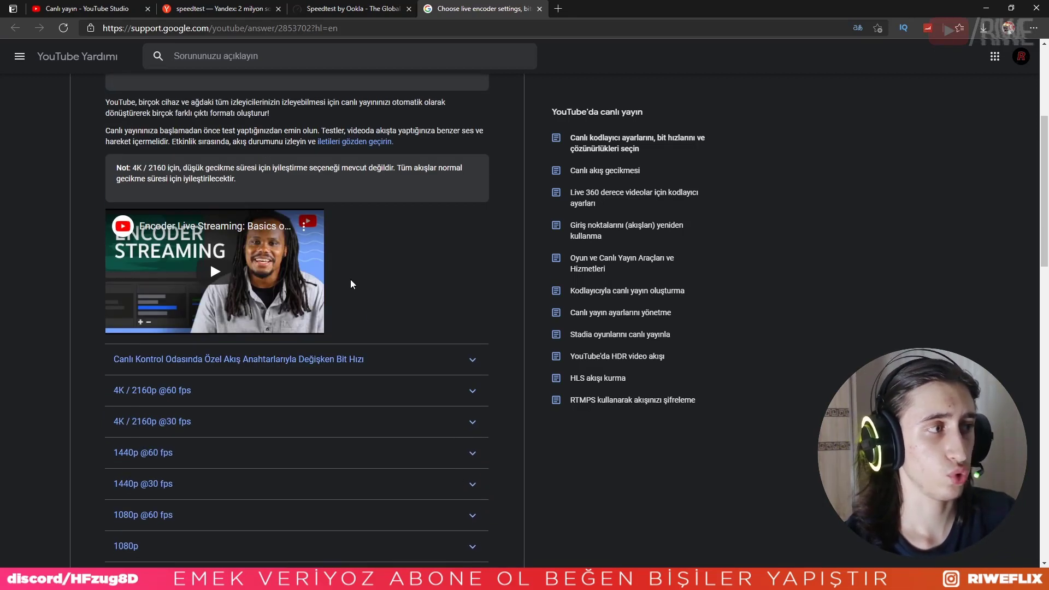
scroll(350, 280, "down", 4)
scroll(152, 312, "down", 3)
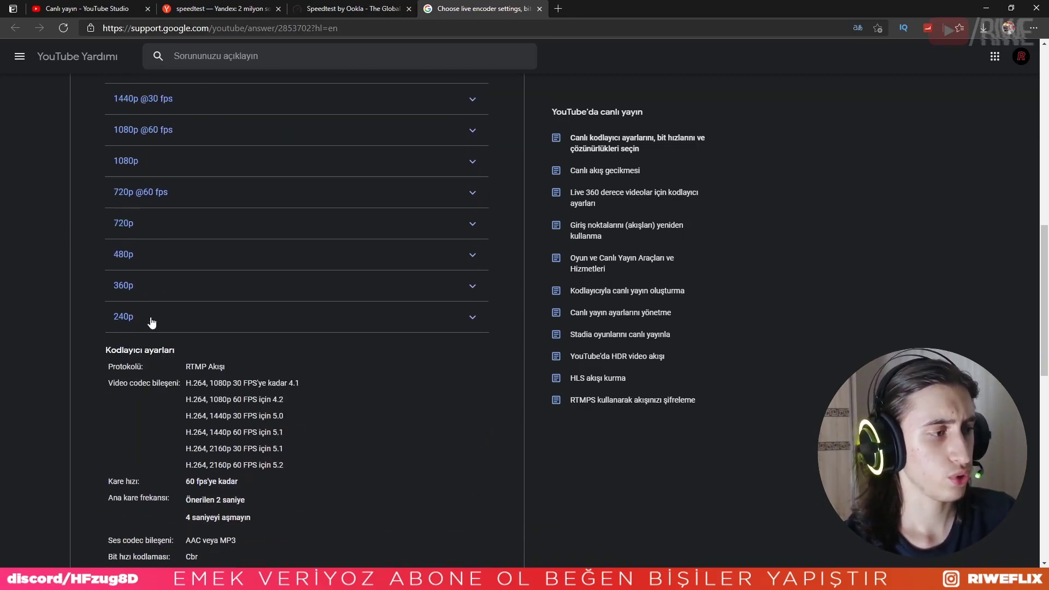
scroll(139, 289, "down", 1)
left_click_drag(111, 258, 247, 434)
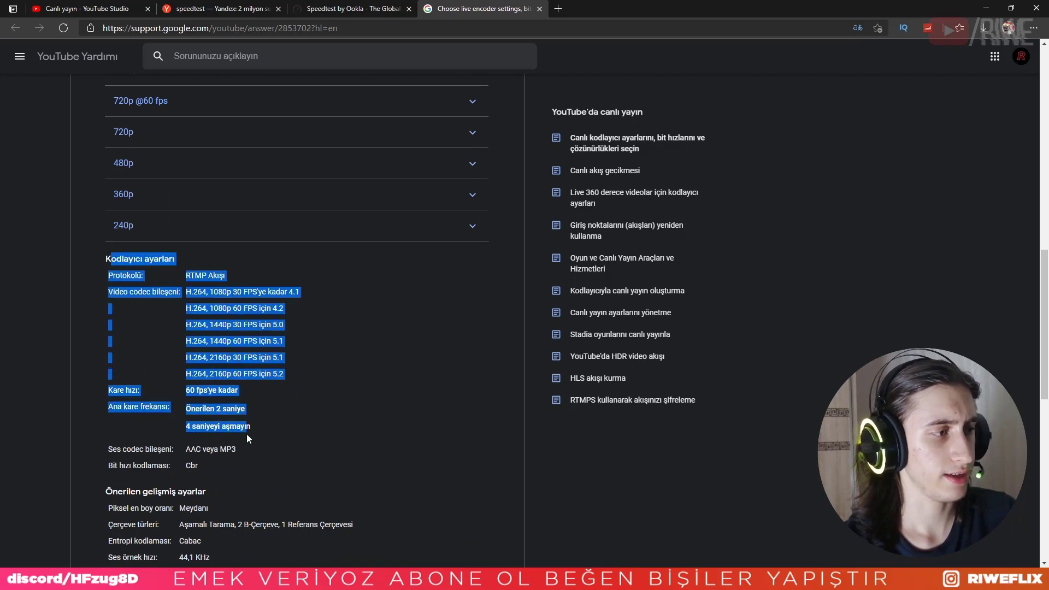
left_click(247, 434)
scroll(110, 244, "up", 3)
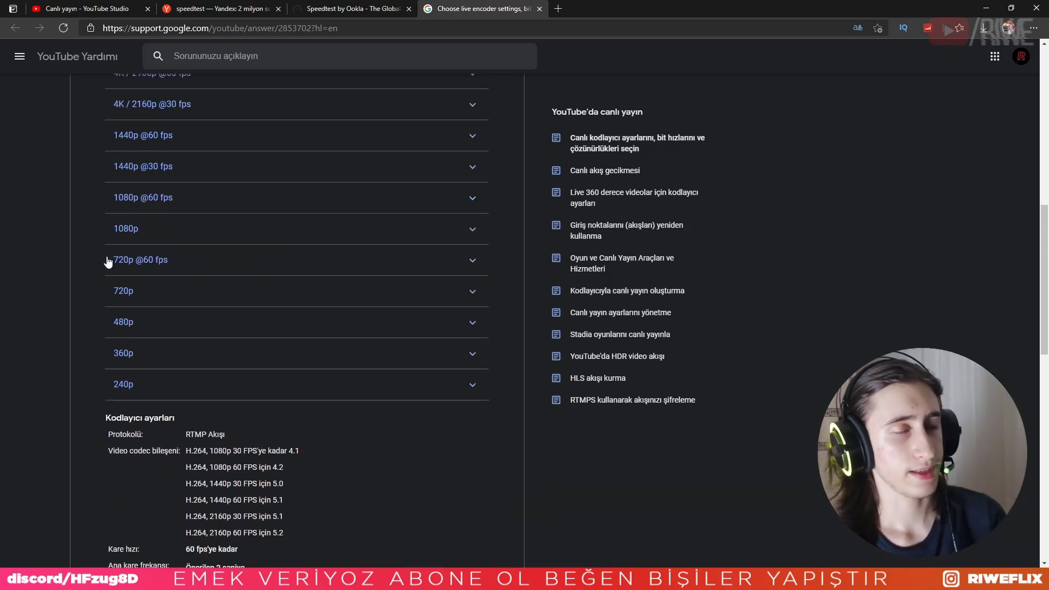
Expand the 720p entry in the resolution list and examine its recommended video bitrate range
left_click(140, 292)
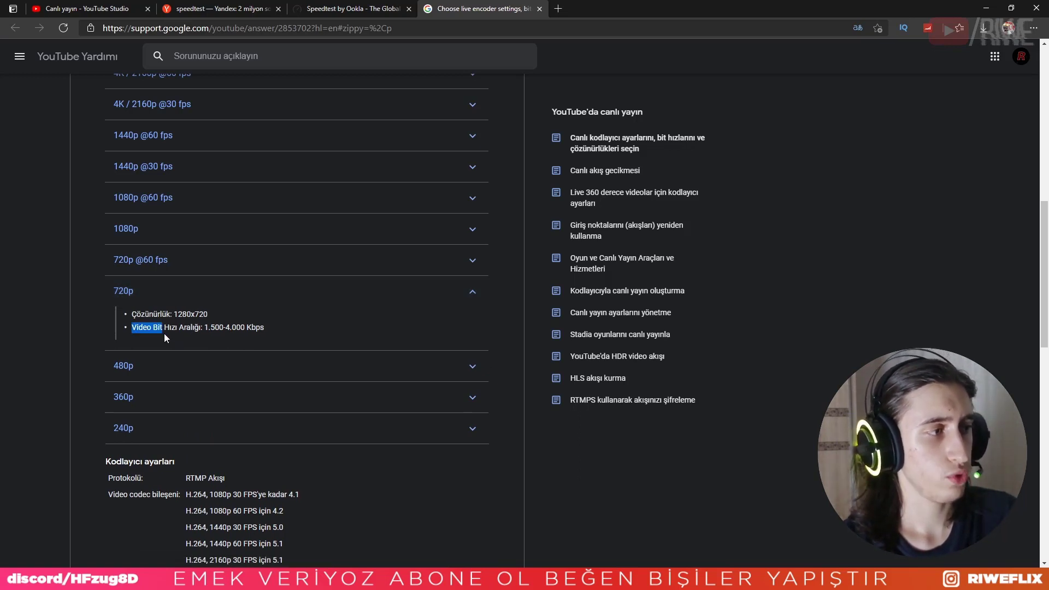
left_click(272, 330)
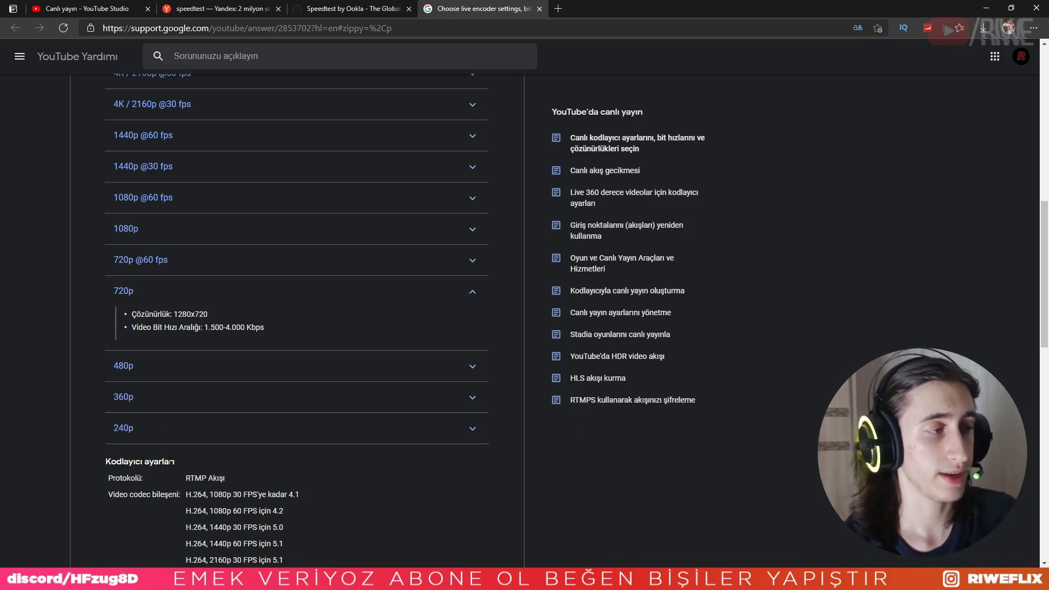
key("alt+Tab")
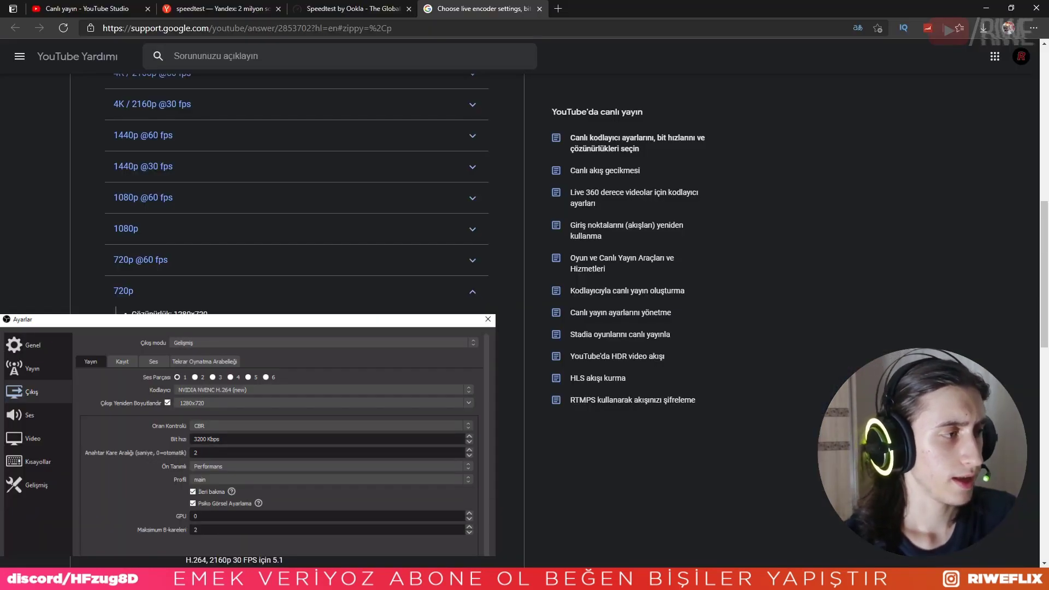
Examine the recommended H.264 video codec entries under Kodlayıcı ayarları on the YouTube Help page
scroll(145, 333, "down", 8)
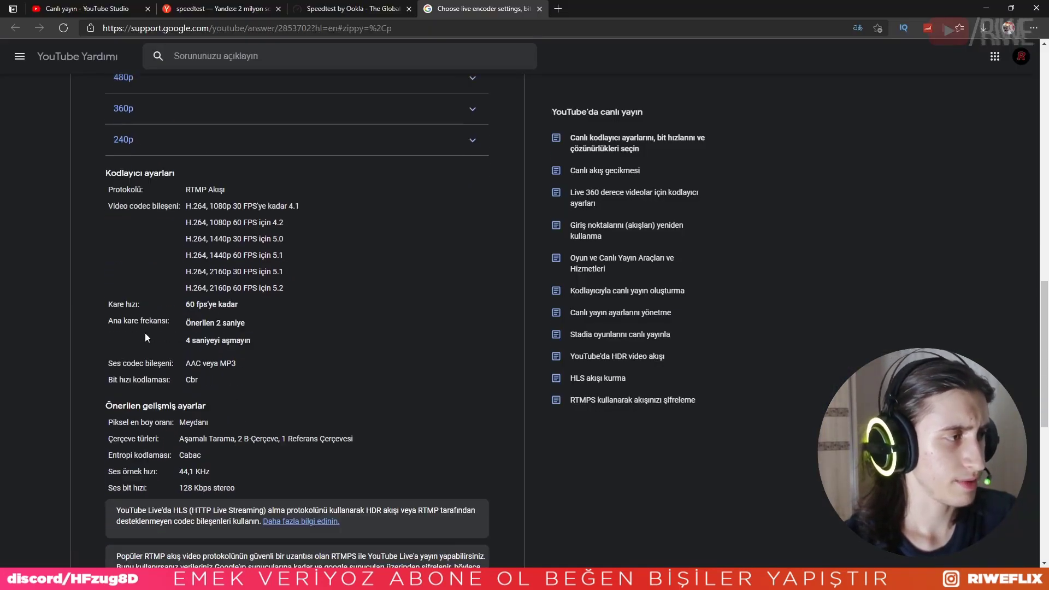
left_click_drag(127, 176, 208, 242)
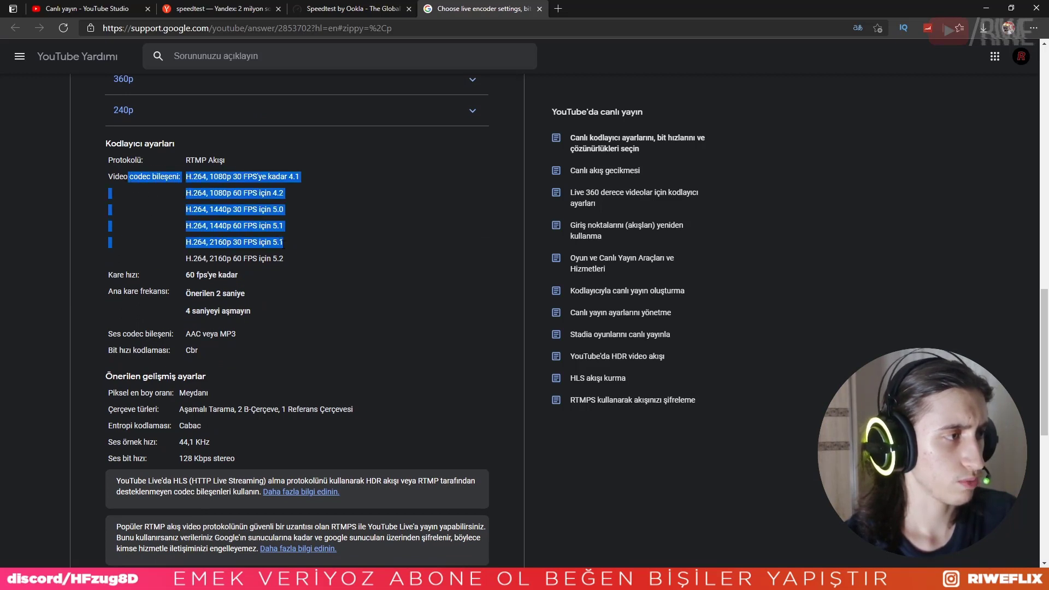
left_click(293, 258)
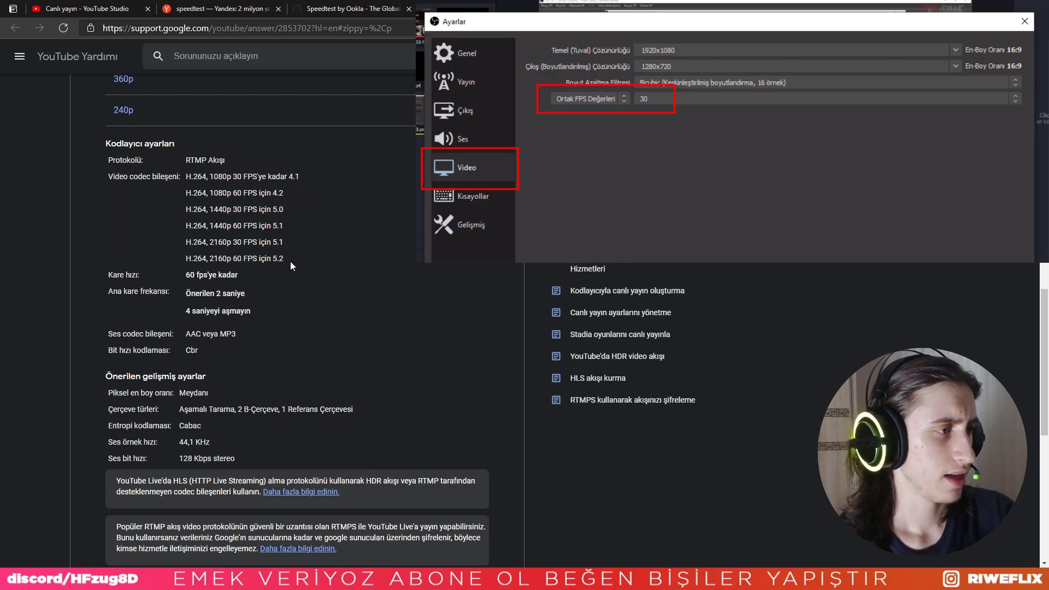
Check the recommended keyframe frequency, switch to OBS Studio, and set the streaming keyframe interval (Anahtar Kare Aralığı) to 2
left_click_drag(110, 303, 229, 297)
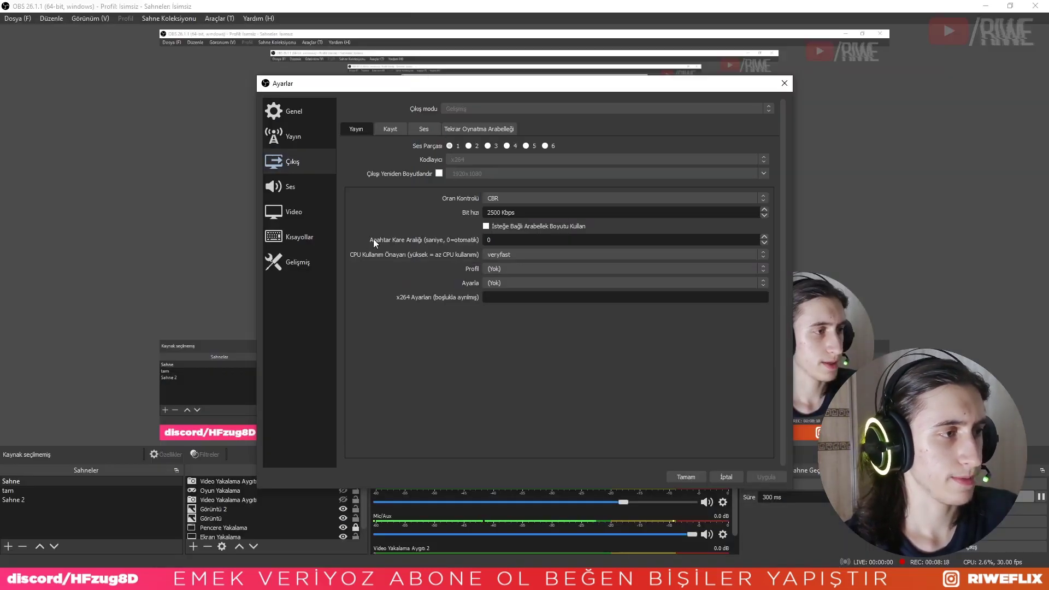
double_click(511, 244)
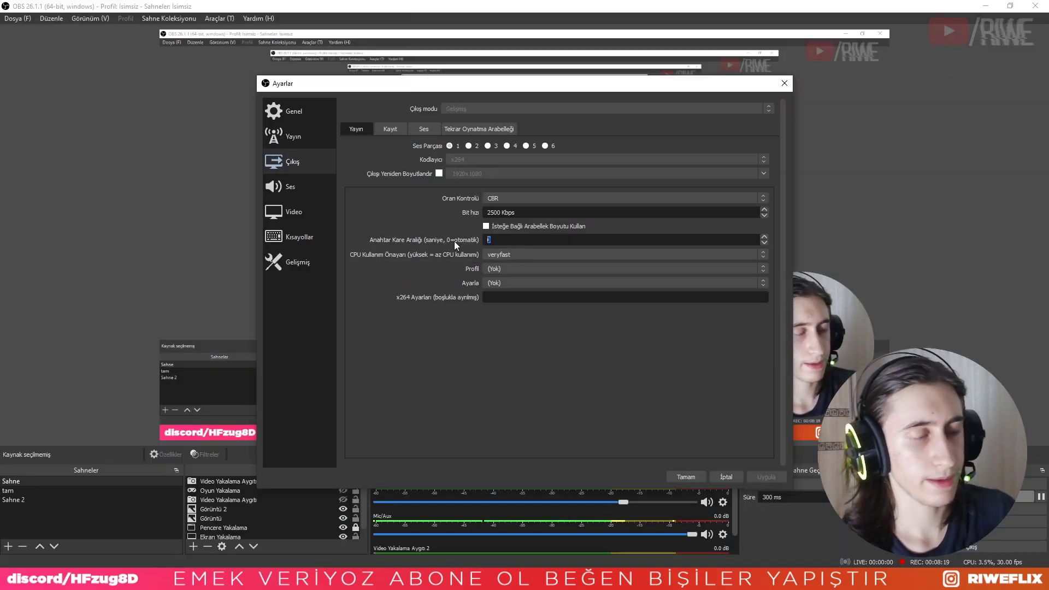
type("2")
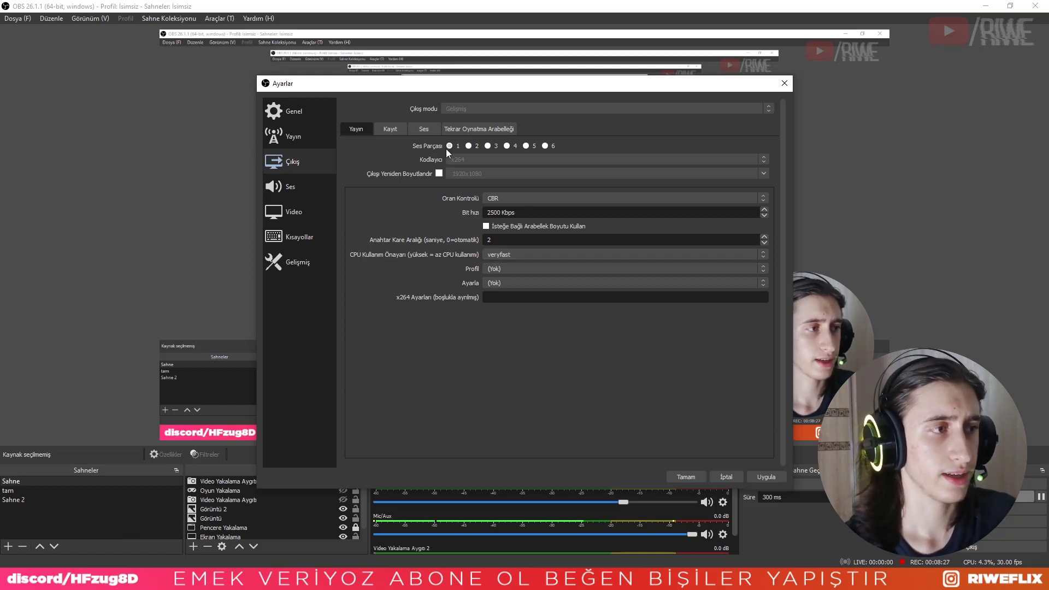
Compare the encoder settings of the recording output (Kayıt), including the preset (Ön Tanımlı) options, with those of the streaming output (Yayın)
left_click(398, 130)
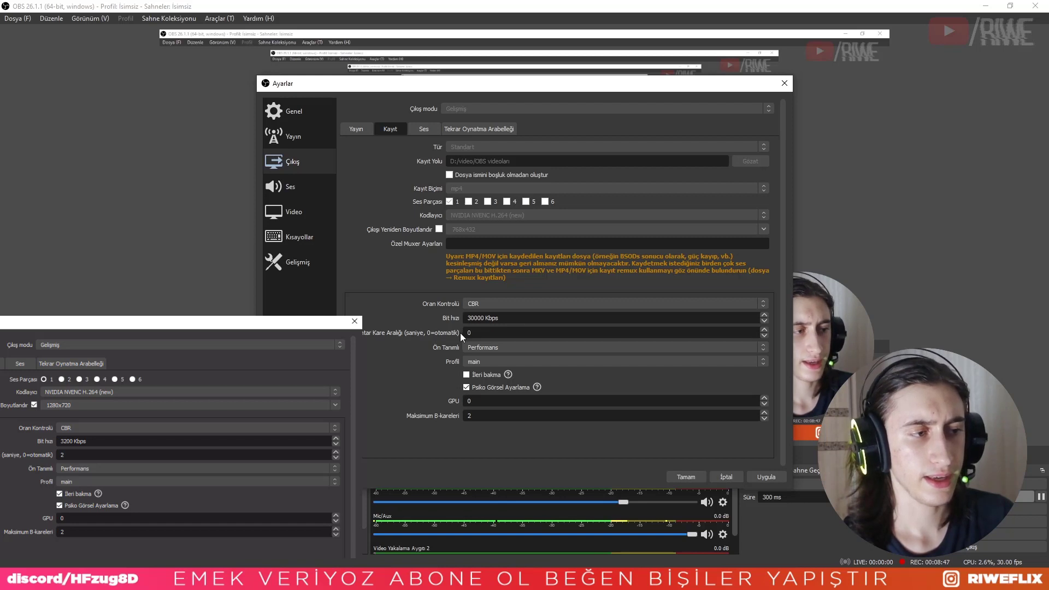
left_click(480, 344)
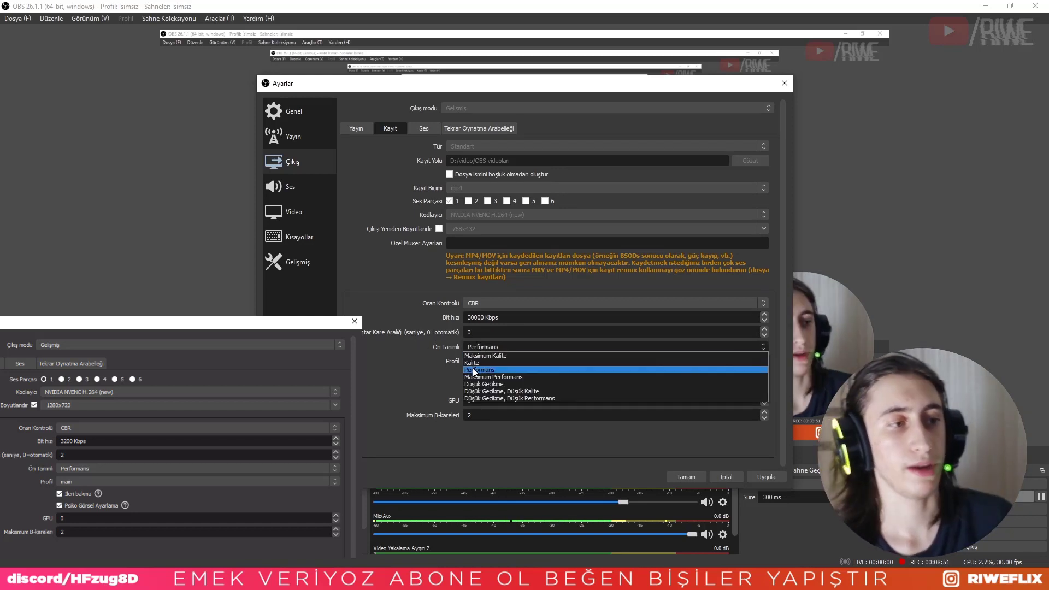
left_click(481, 355)
left_click(371, 131)
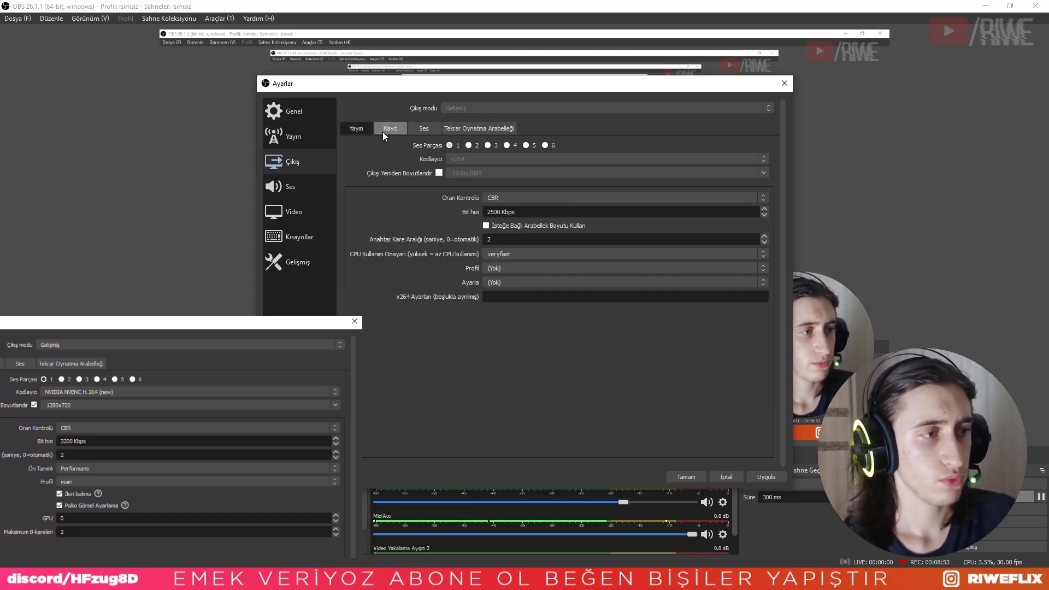
left_click(394, 127)
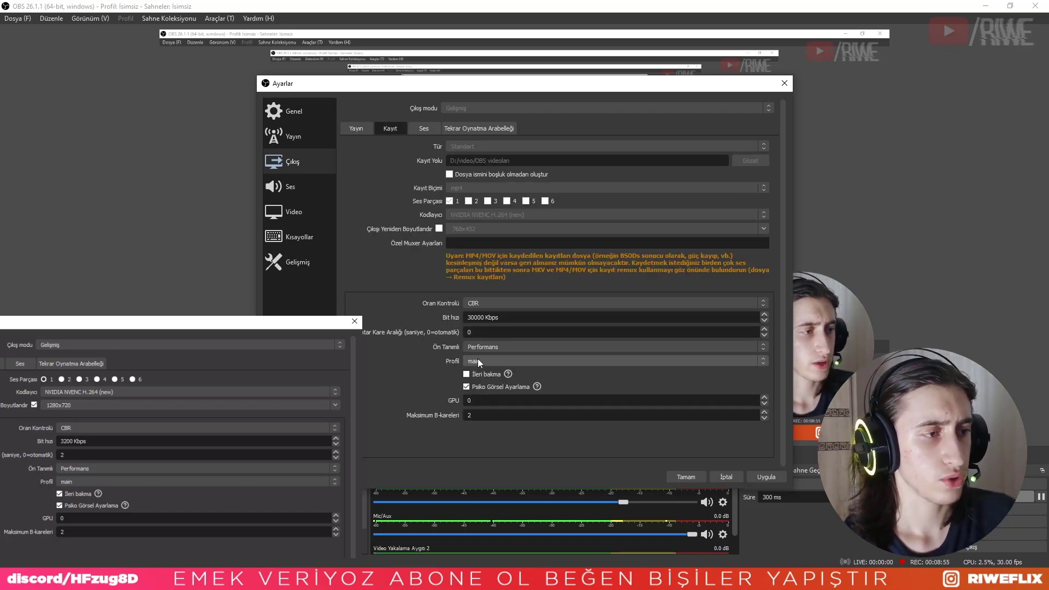
left_click(355, 129)
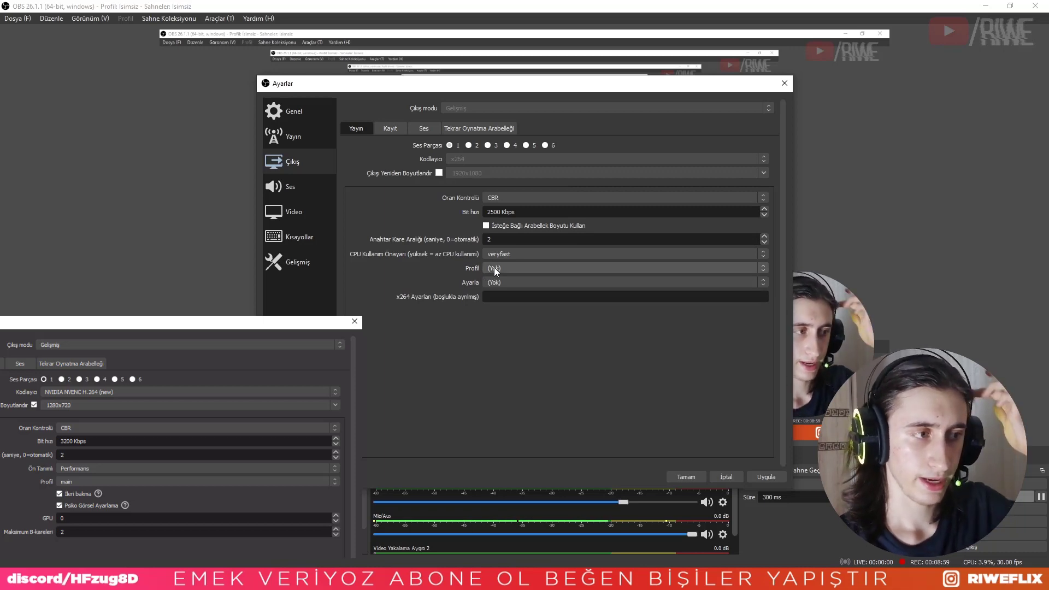
Enable look-ahead (İleri bakma) for the recording encoder, return to the streaming output settings and apply the changes
left_click(404, 131)
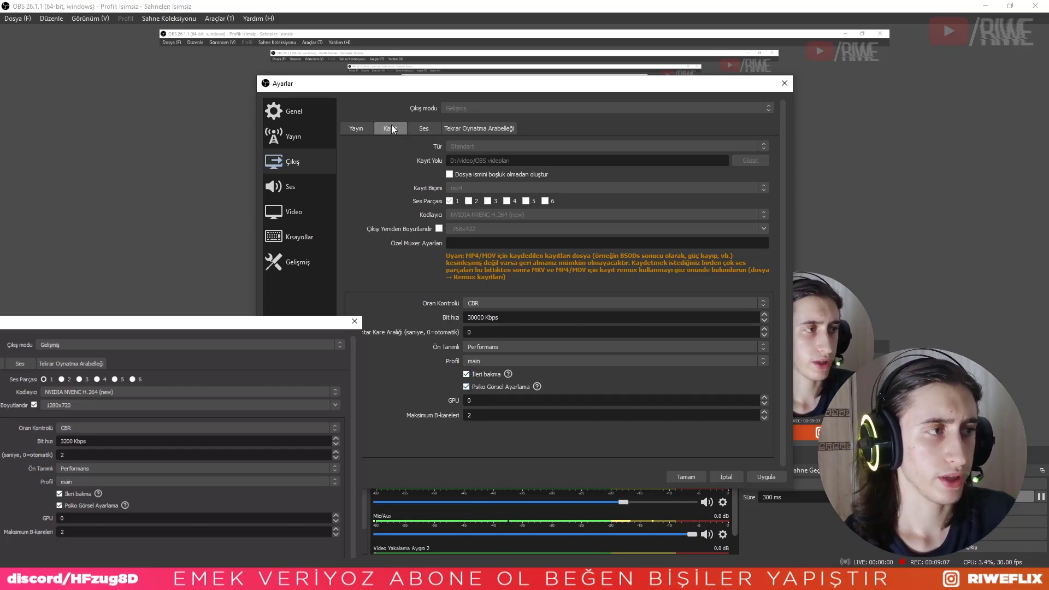
left_click(372, 130)
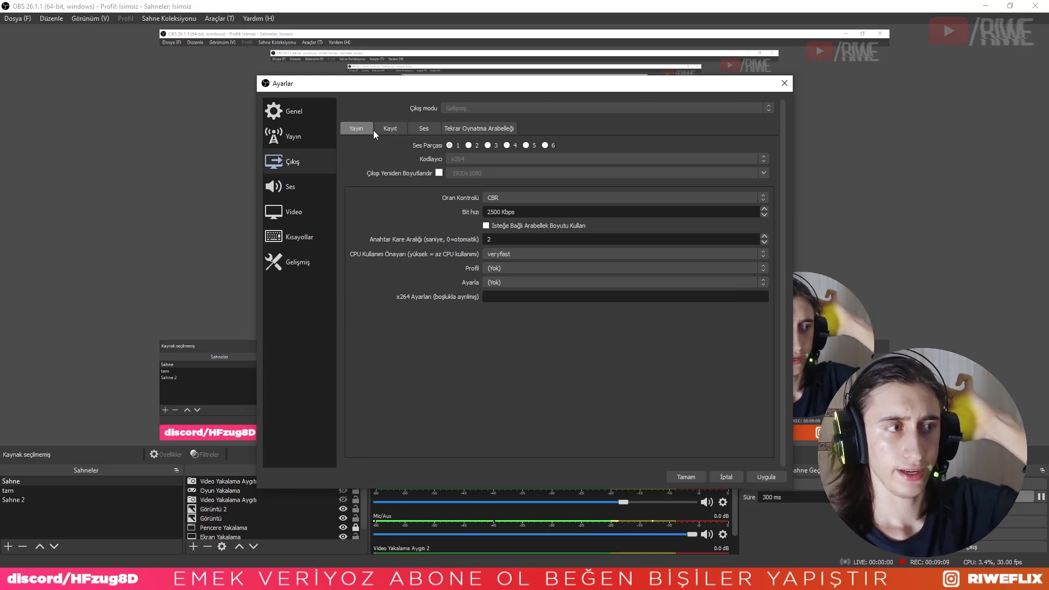
left_click(769, 478)
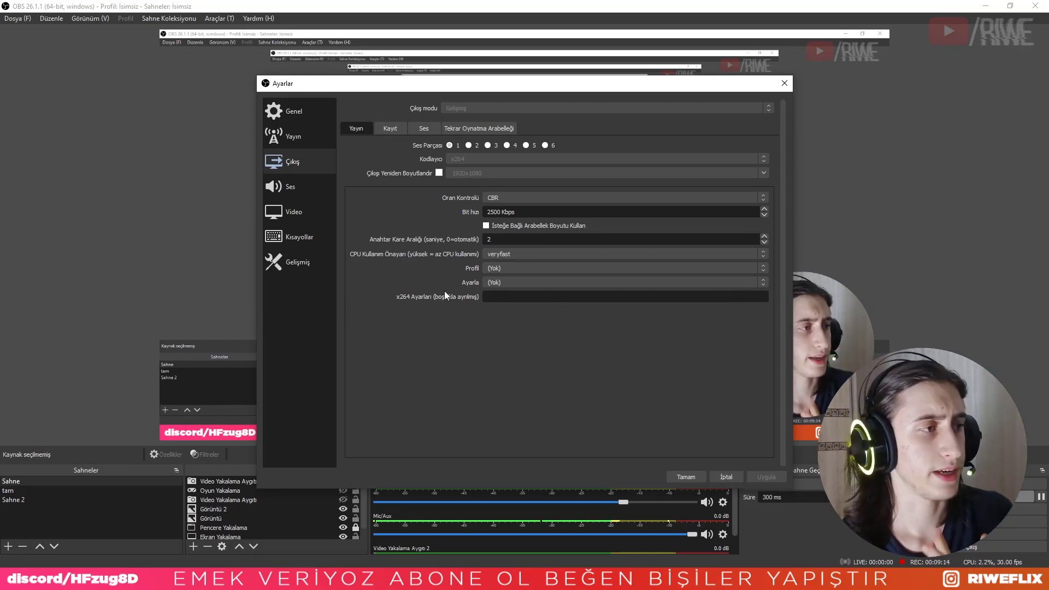
Review the audio, output, hotkeys, advanced (Gelişmiş), stream (Yayın) and general settings categories, and close the settings
left_click(278, 186)
left_click(297, 163)
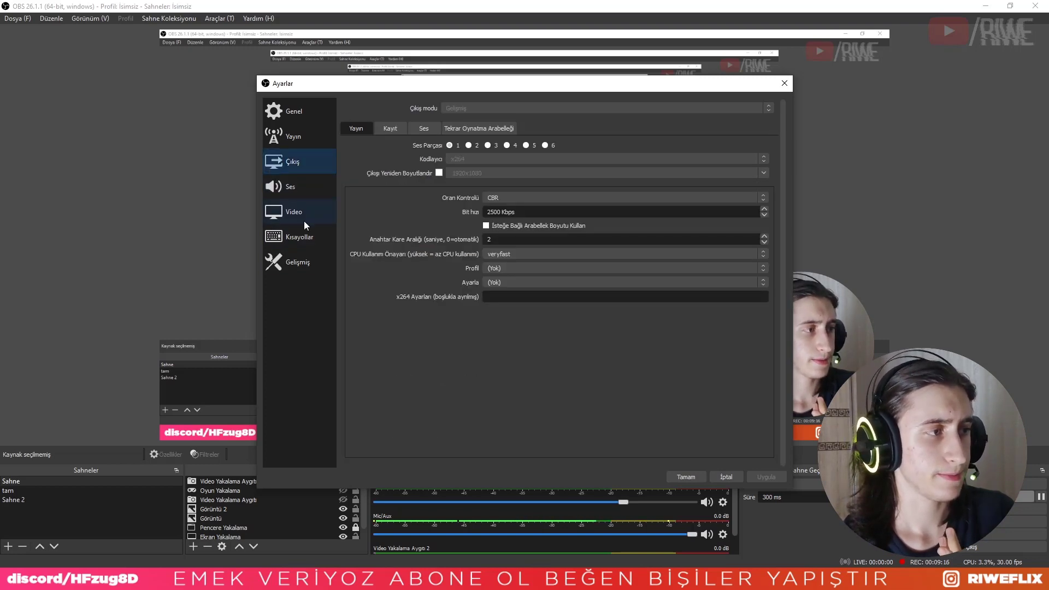
left_click(300, 245)
left_click(300, 263)
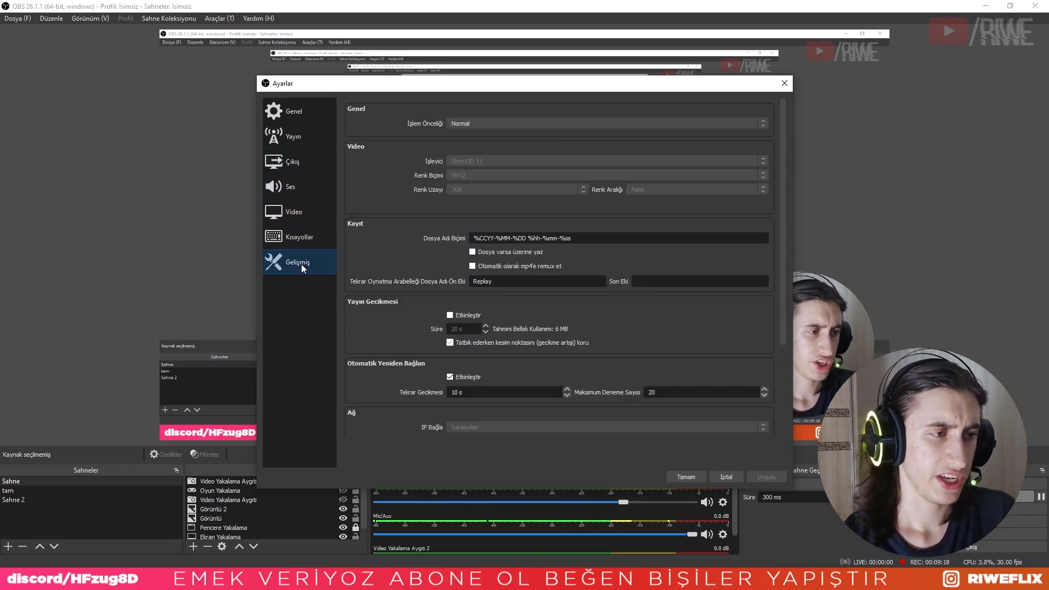
left_click(277, 165)
left_click(297, 140)
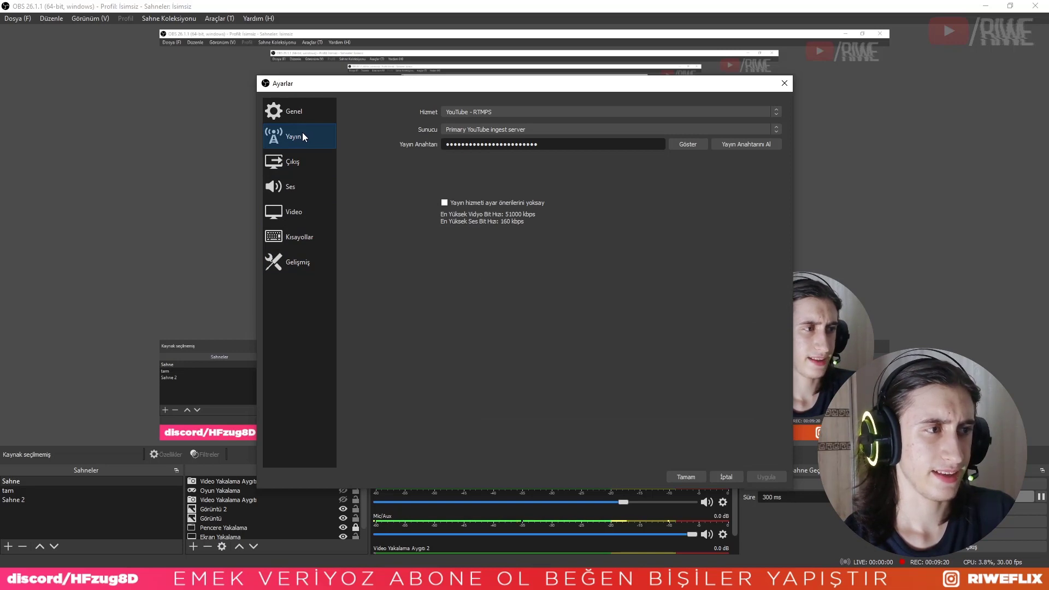
left_click(302, 114)
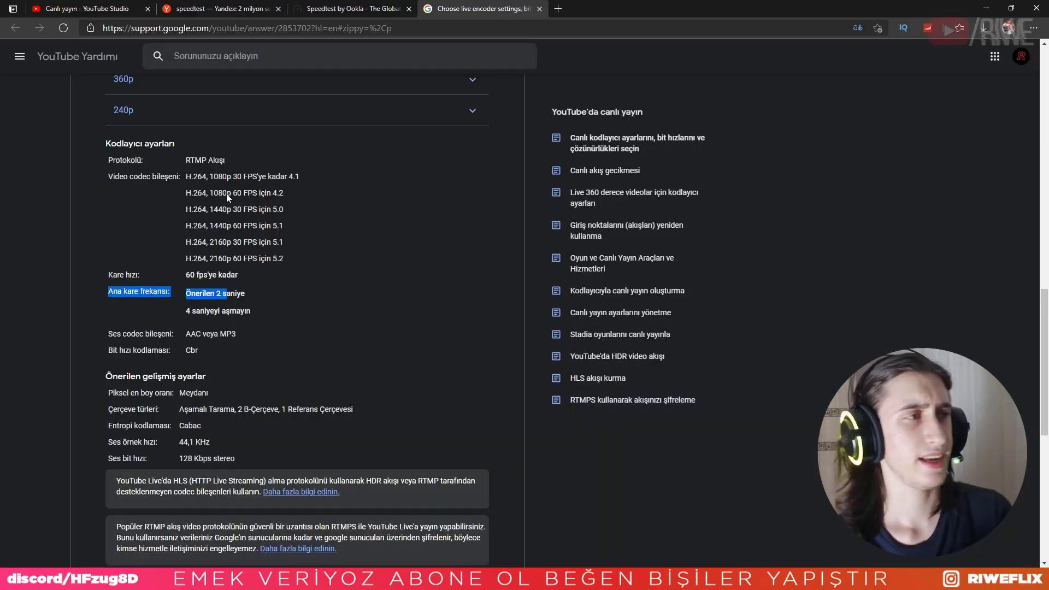
Switch to the live stream page in YouTube Studio, checking the OBS Studio main window in between
left_click(86, 7)
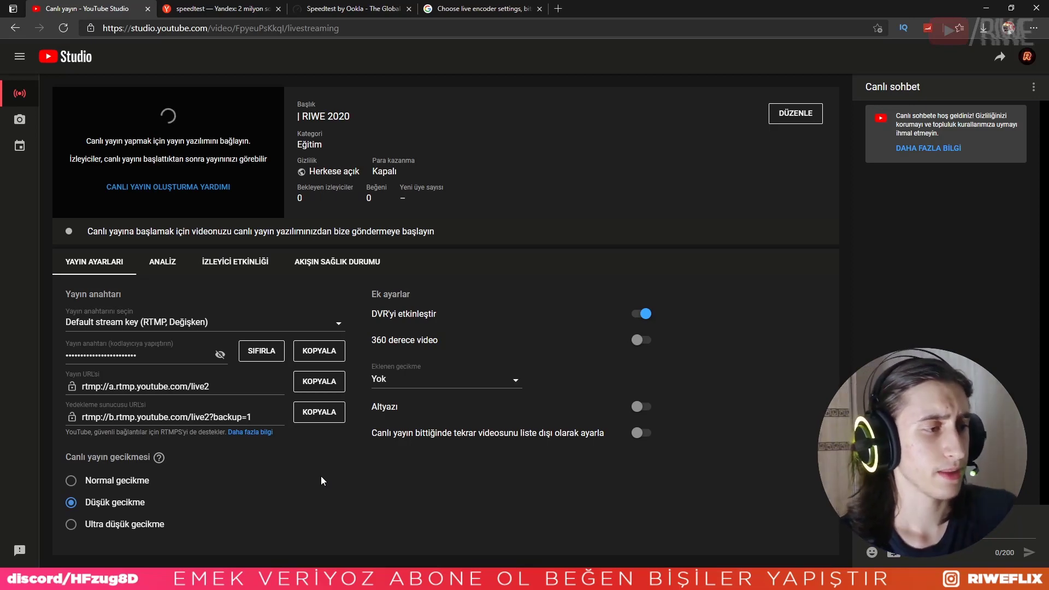
key("alt+Tab")
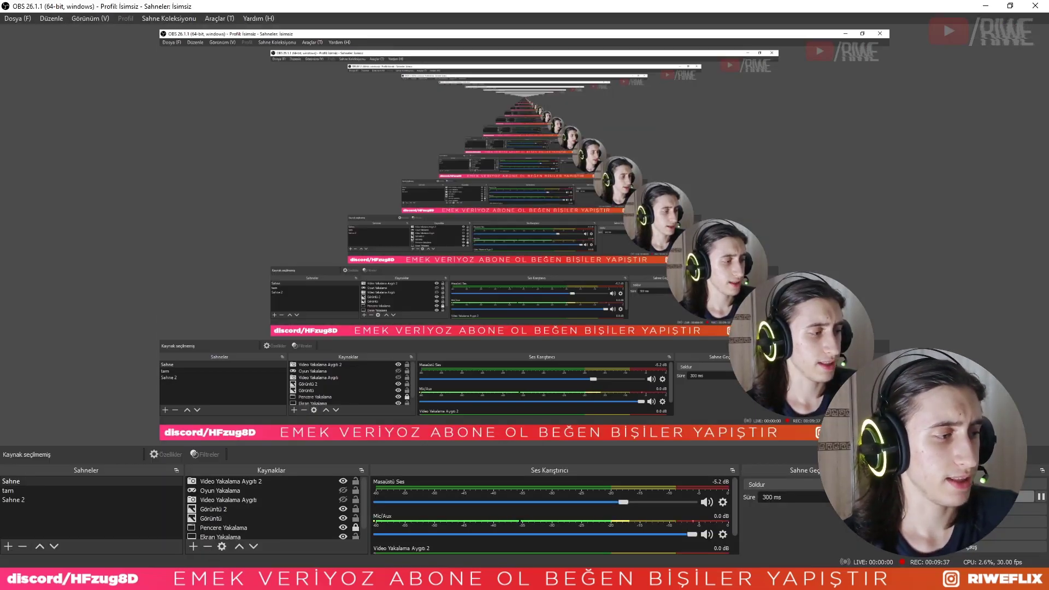
key("alt+Tab")
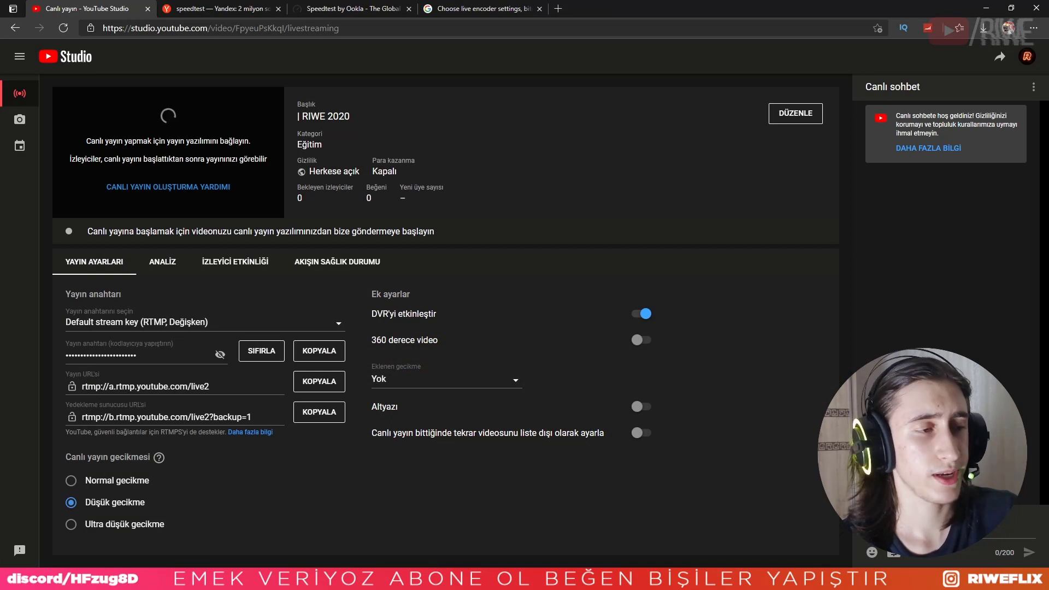